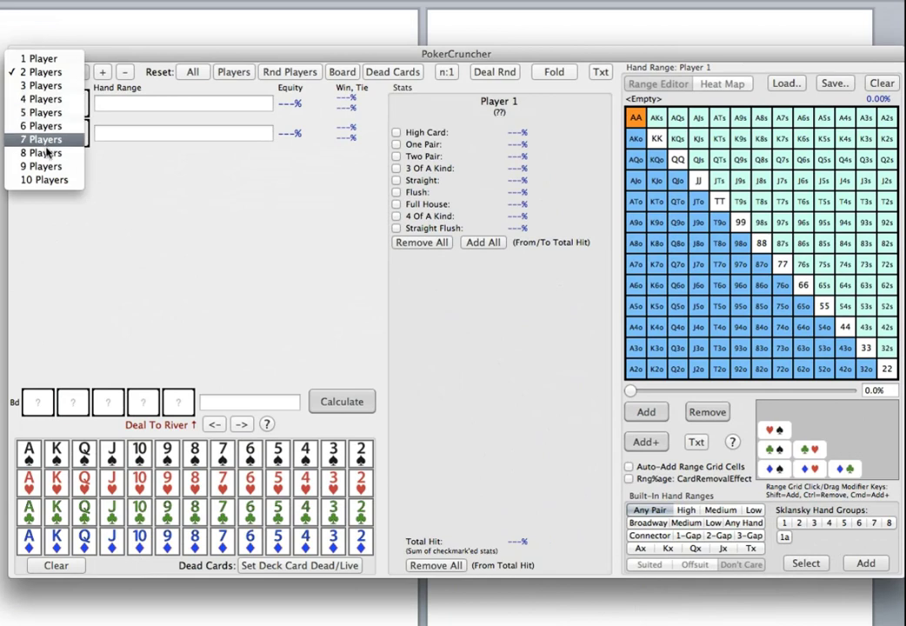
# - Set the number of players to 7 and move the calculator window aside temporarily to consult the notes behind it
pyautogui.click(46, 140)
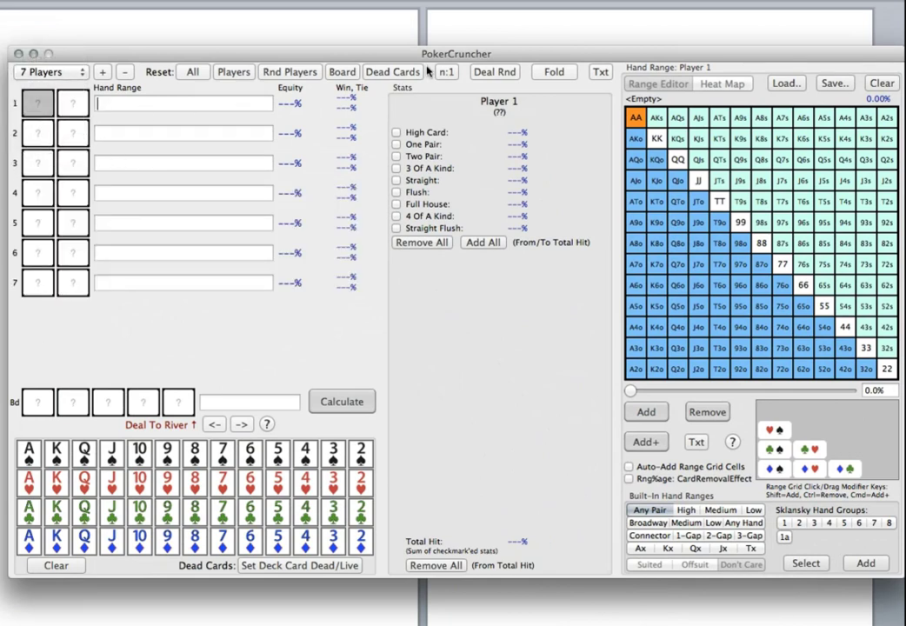
pyautogui.moveTo(427, 56); pyautogui.dragTo(431, 273)
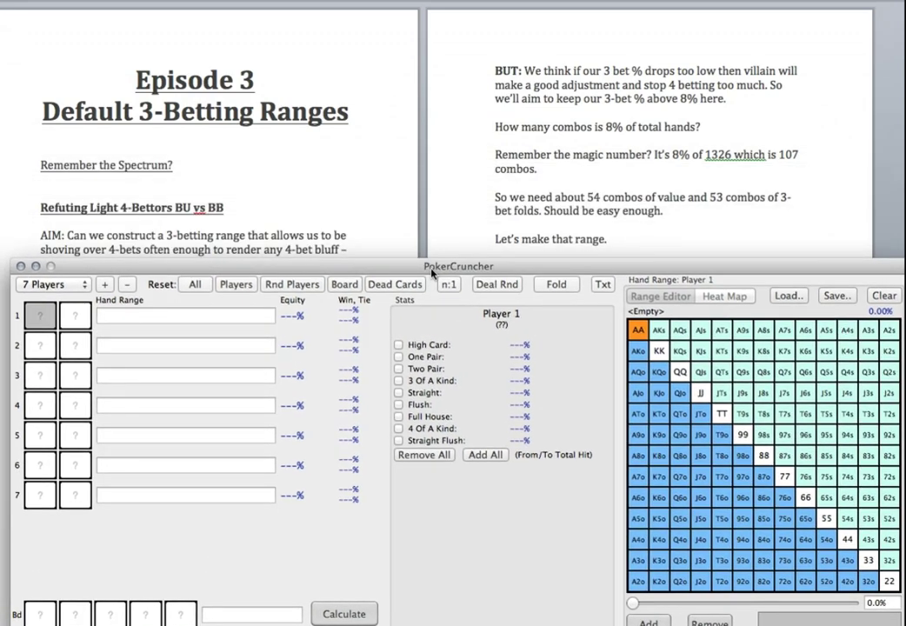
pyautogui.moveTo(433, 272); pyautogui.dragTo(426, 56)
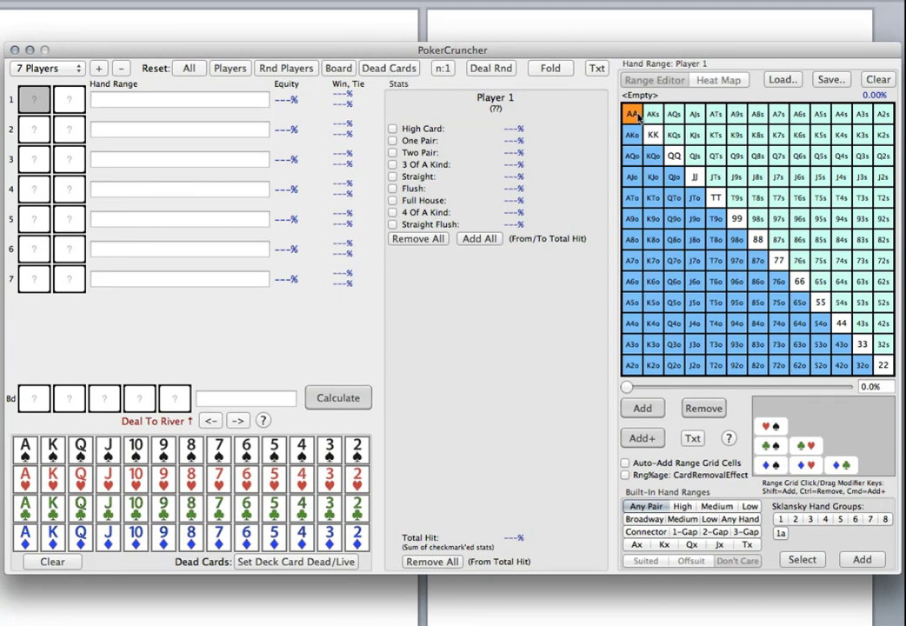
# - Add the pairs JJ through AA plus AKs and AKo to Player 1's hand range
pyautogui.moveTo(633, 115)
pyautogui.mouseDown()
pyautogui.moveTo(660, 151)
pyautogui.moveTo(708, 188)
pyautogui.mouseUp()
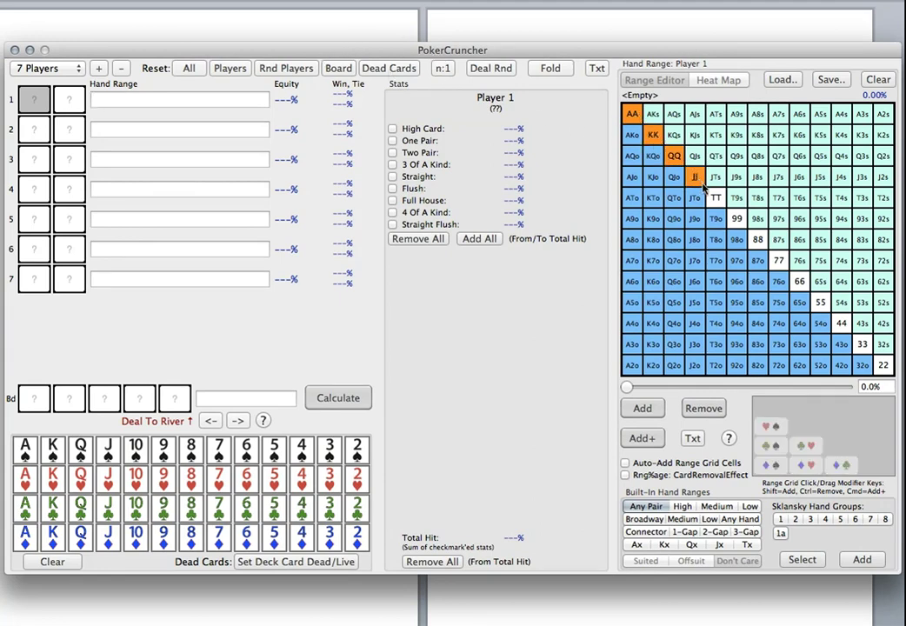
pyautogui.click(641, 409)
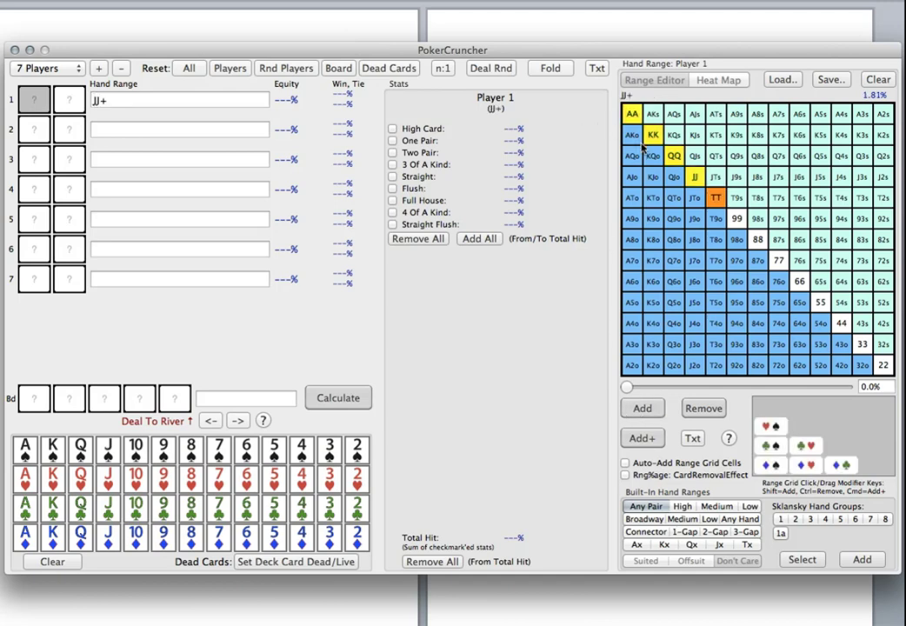
pyautogui.moveTo(654, 114); pyautogui.dragTo(632, 134)
pyautogui.click(648, 414)
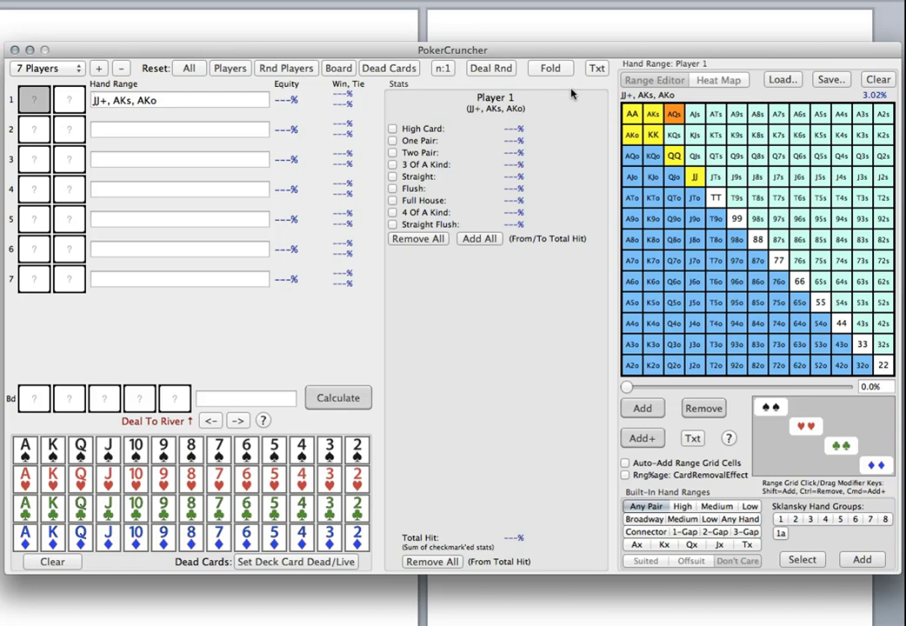
pyautogui.moveTo(556, 57)
pyautogui.mouseDown()
pyautogui.moveTo(547, 52)
pyautogui.moveTo(494, 430)
pyautogui.moveTo(561, 20)
pyautogui.moveTo(547, 54)
pyautogui.moveTo(554, 25)
pyautogui.moveTo(561, 55)
pyautogui.mouseUp()
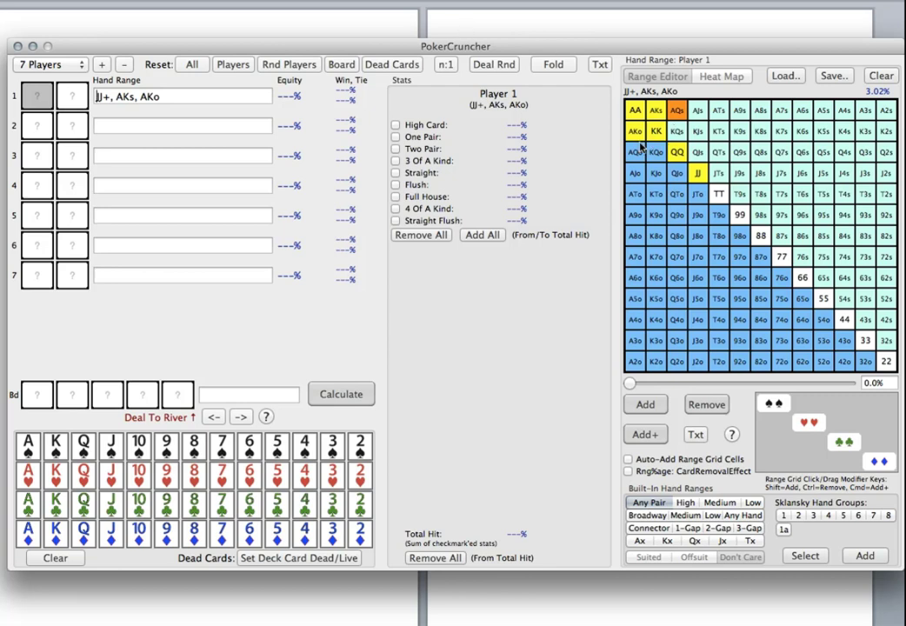
# - Extend Player 1's hand range with TT, AQs and 99
pyautogui.click(721, 195)
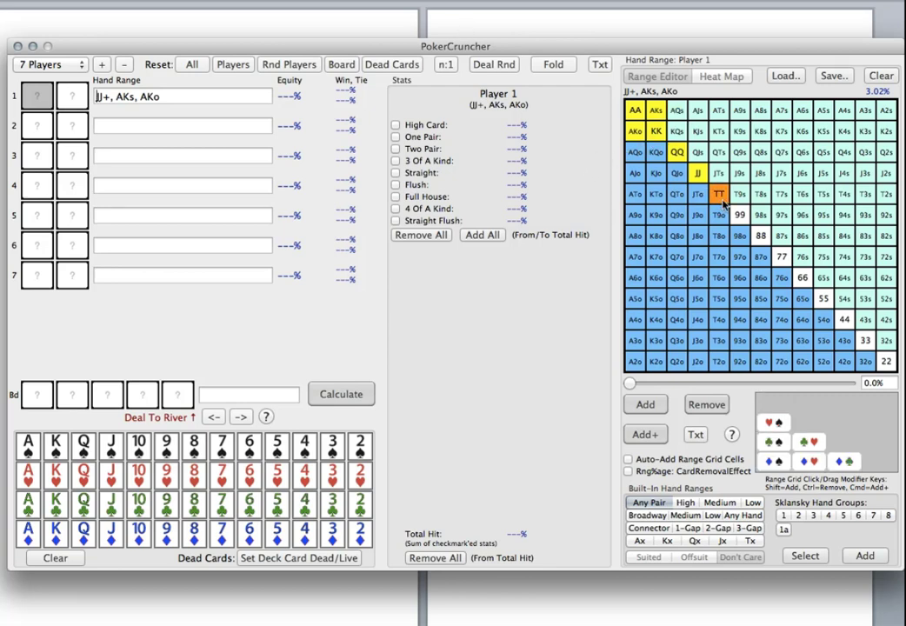
pyautogui.click(645, 406)
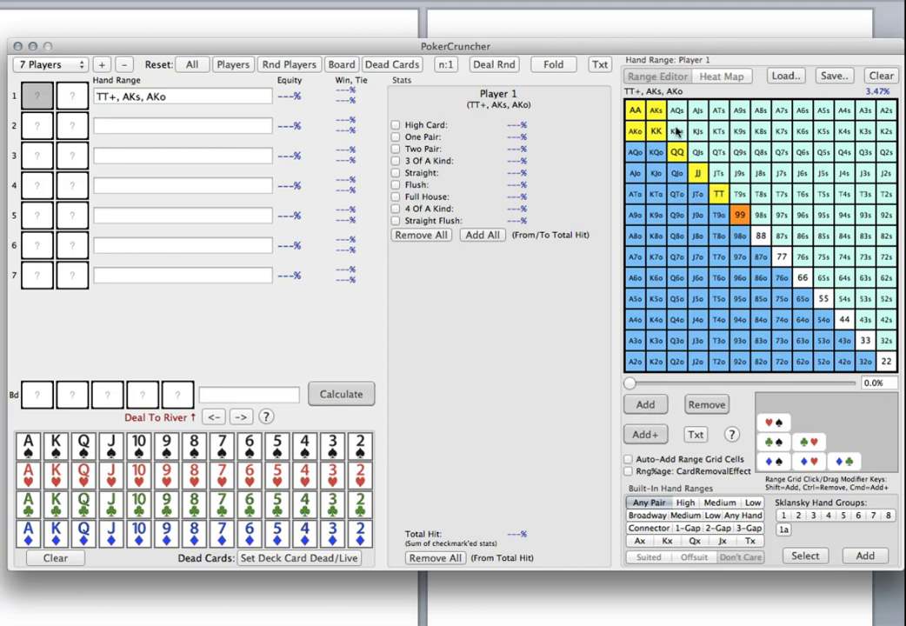
pyautogui.click(651, 411)
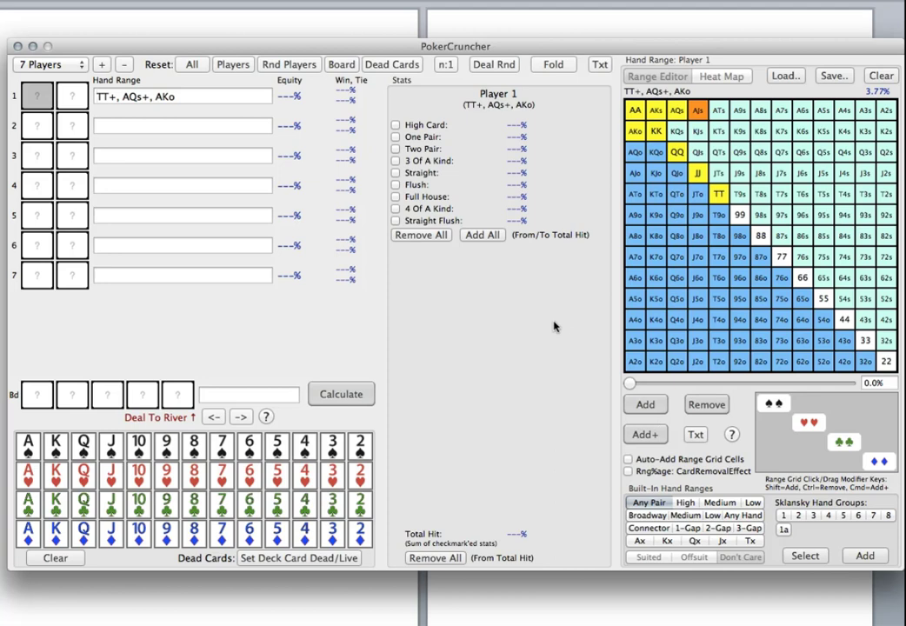
pyautogui.click(741, 217)
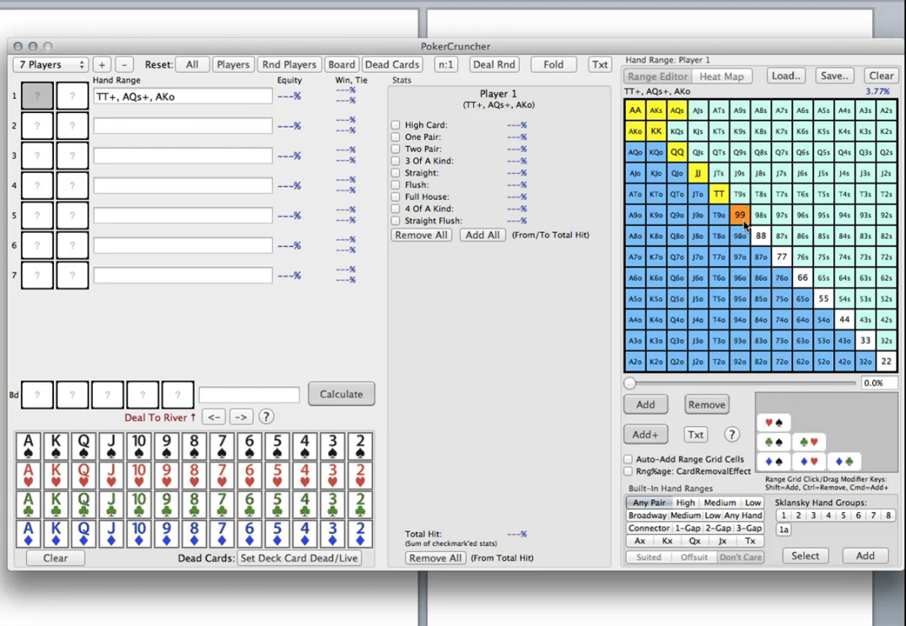
pyautogui.click(647, 414)
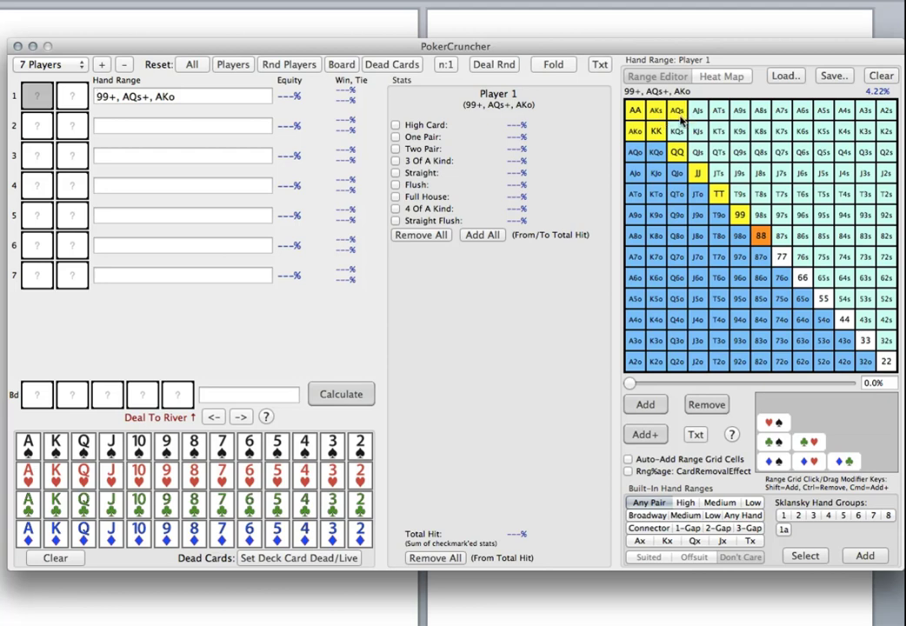
# - Switch to the notes document and insert the line "56 value combos {99+ AQs+ AKo]" above "Let's make that range."
pyautogui.click(530, 29)
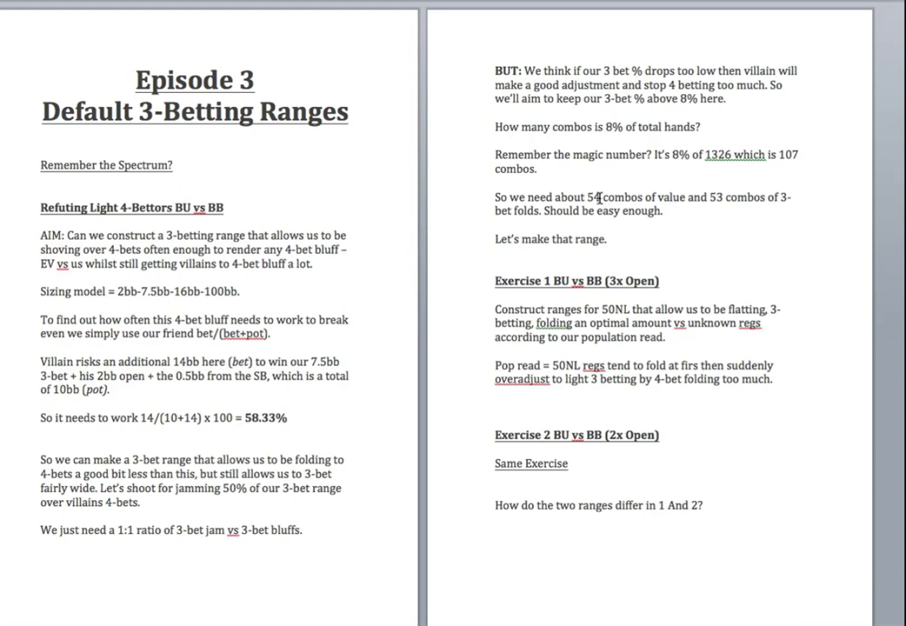
pyautogui.click(676, 221)
pyautogui.press('Return')
pyautogui.write('56 value')
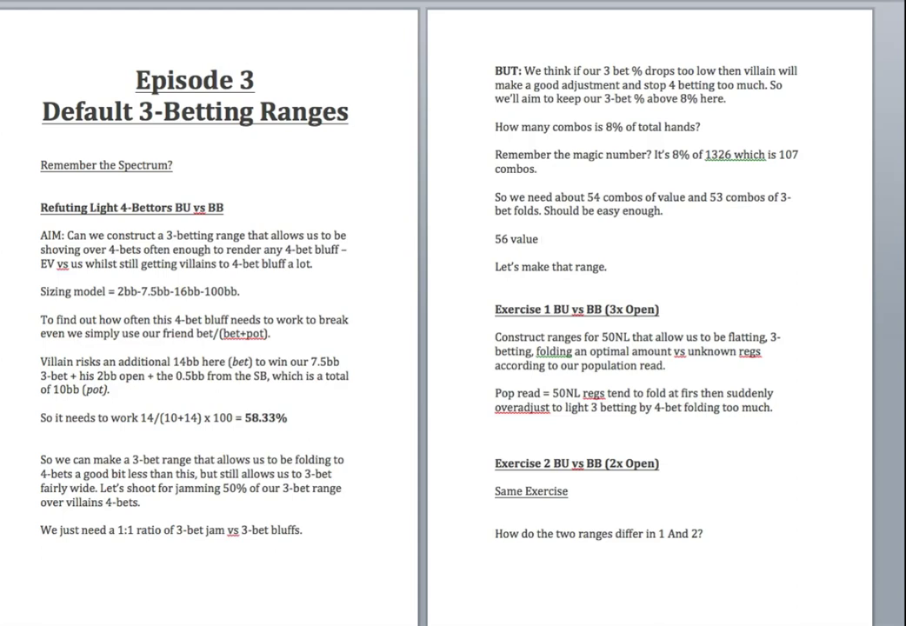
pyautogui.write(' combos (99+ AQ')
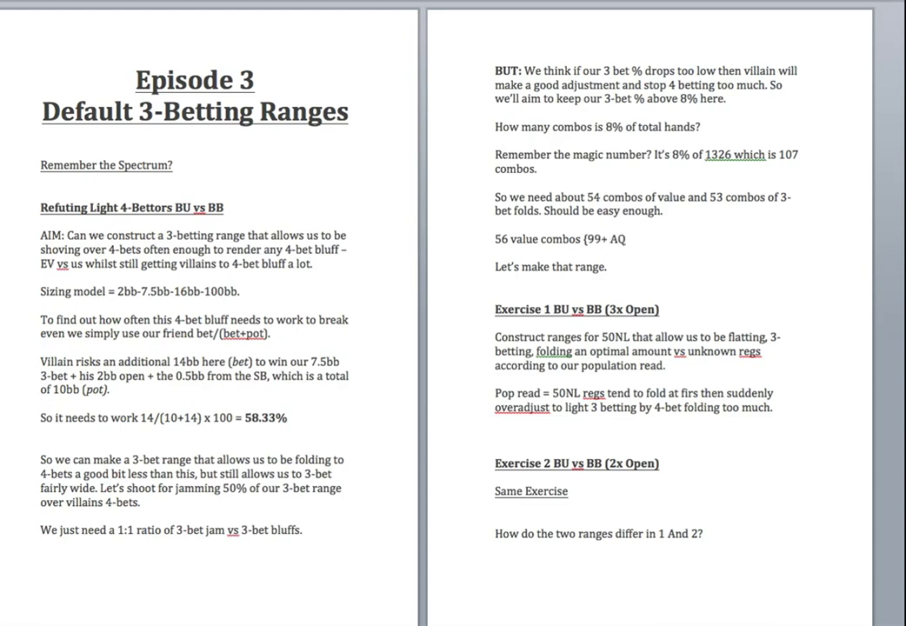
pyautogui.write('s+ AKo)')
# - Switch back to PokerCruncher and make Player 2's hand range the one being edited
pyautogui.moveTo(273, 609)
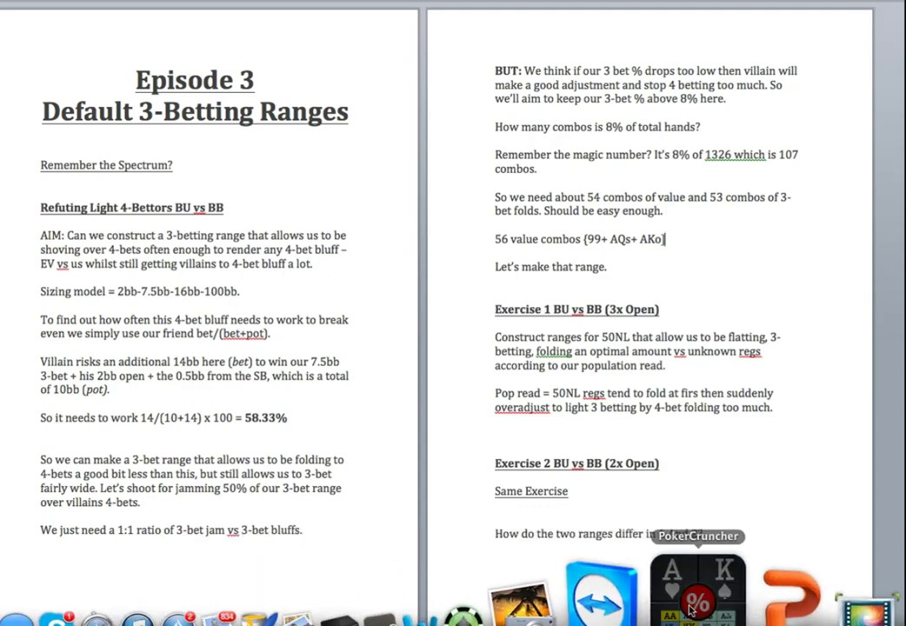
pyautogui.click(690, 611)
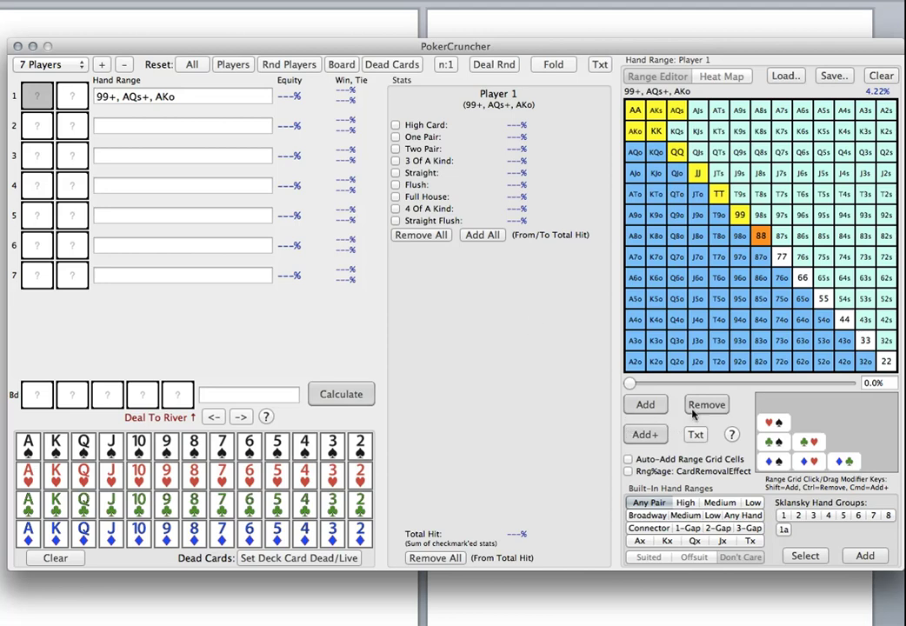
pyautogui.click(135, 128)
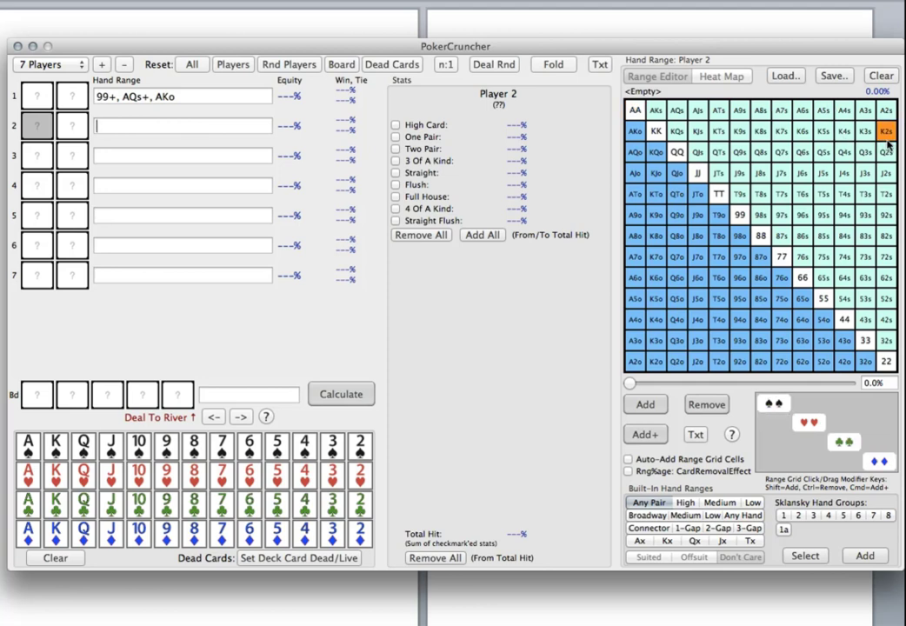
pyautogui.moveTo(886, 132); pyautogui.dragTo(765, 142)
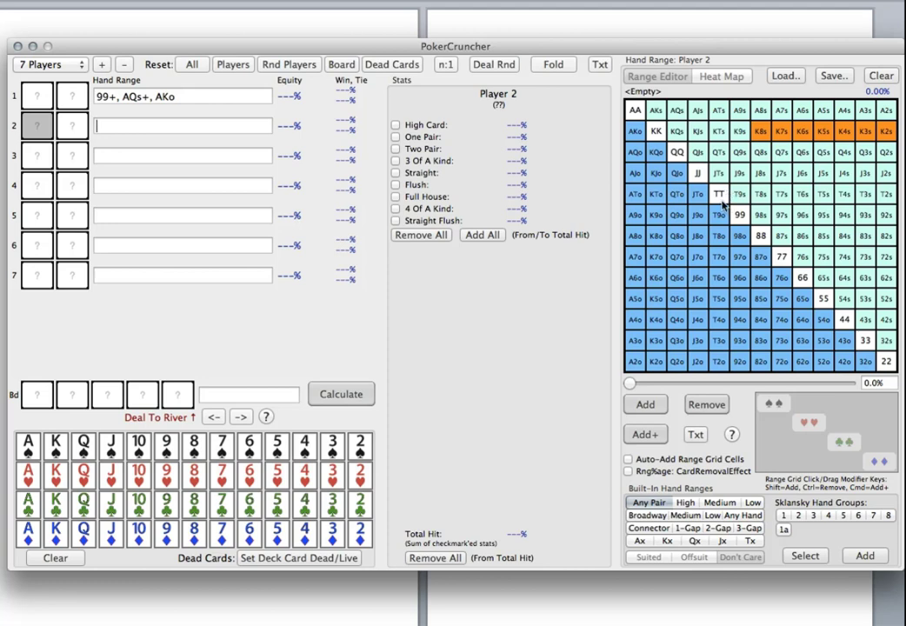
pyautogui.click(642, 405)
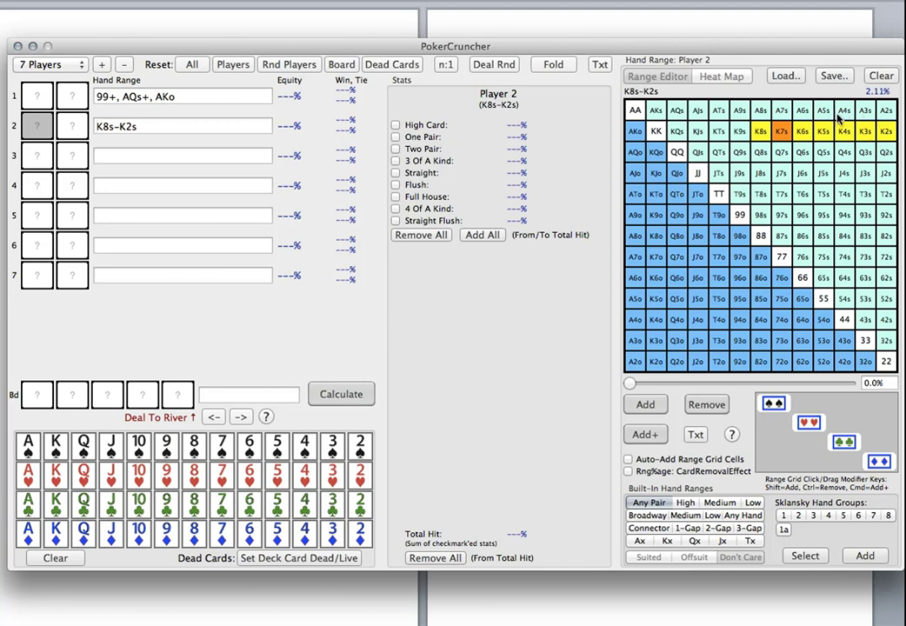
pyautogui.moveTo(886, 111)
pyautogui.mouseDown()
pyautogui.moveTo(860, 115)
pyautogui.moveTo(815, 100)
pyautogui.moveTo(782, 109)
pyautogui.mouseUp()
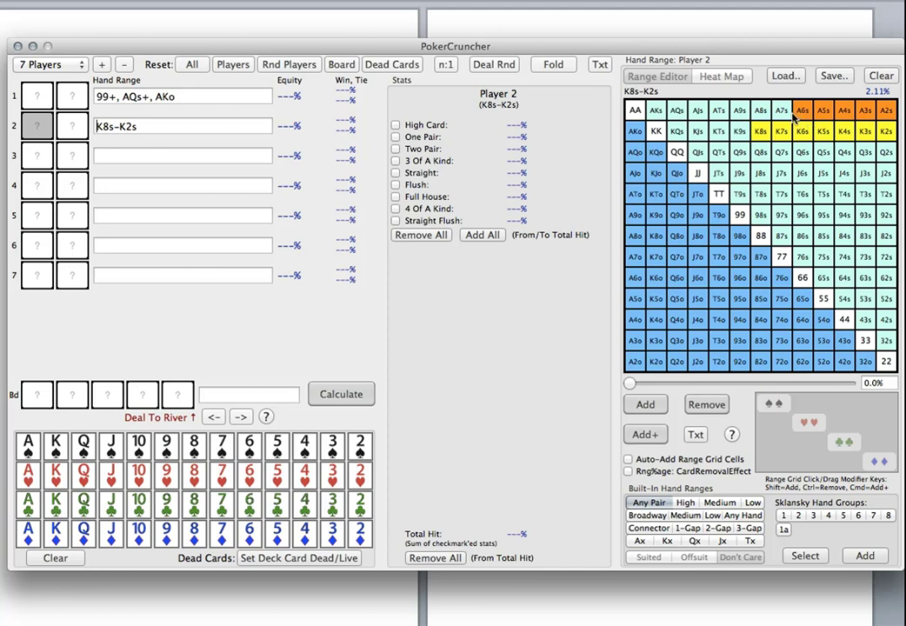
pyautogui.click(648, 407)
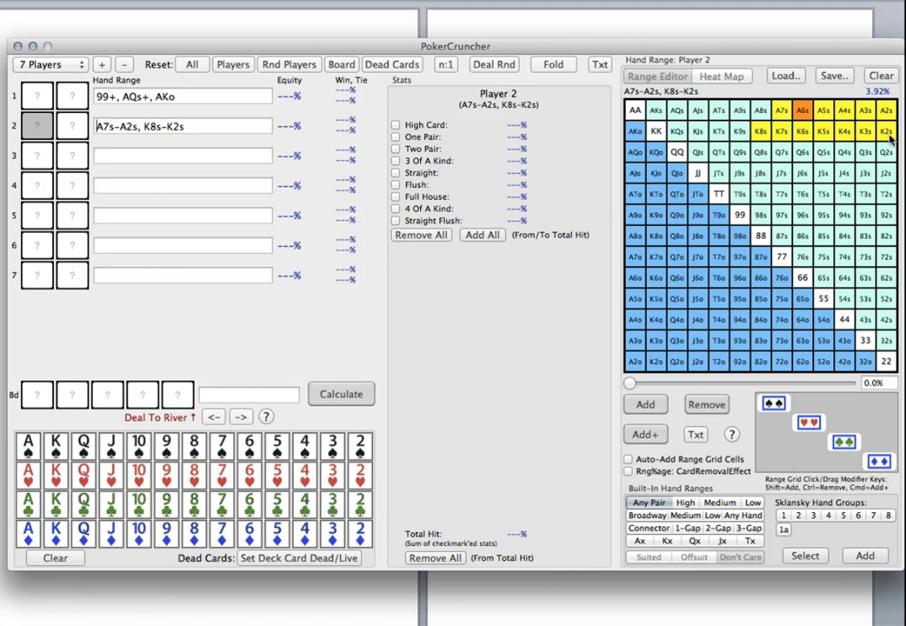
pyautogui.moveTo(889, 138); pyautogui.dragTo(779, 138)
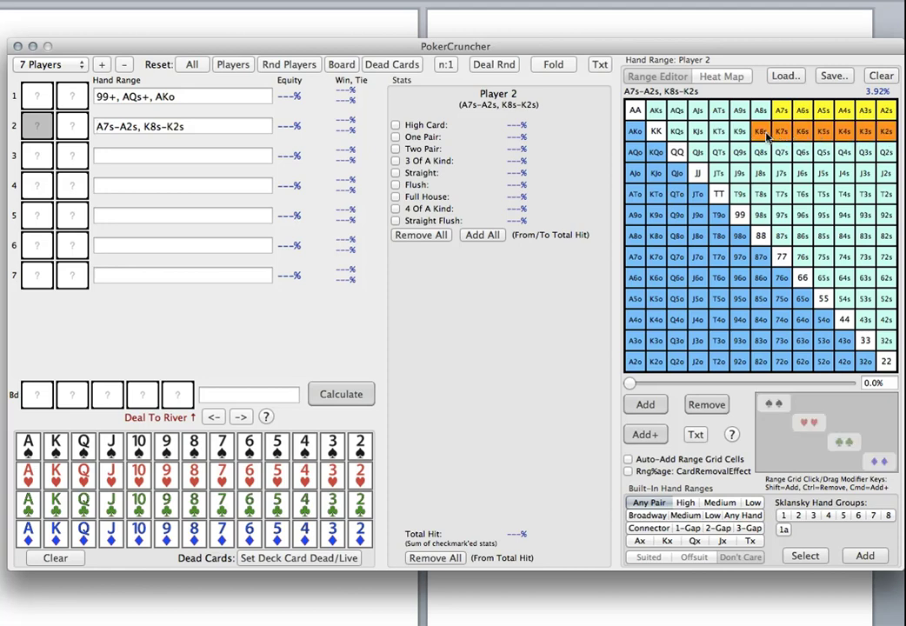
pyautogui.click(881, 78)
# - Add the suited aces A7s–A2s and the suited connectors 98s, 87s and 76s to Player 2's range
pyautogui.moveTo(885, 111); pyautogui.dragTo(782, 110)
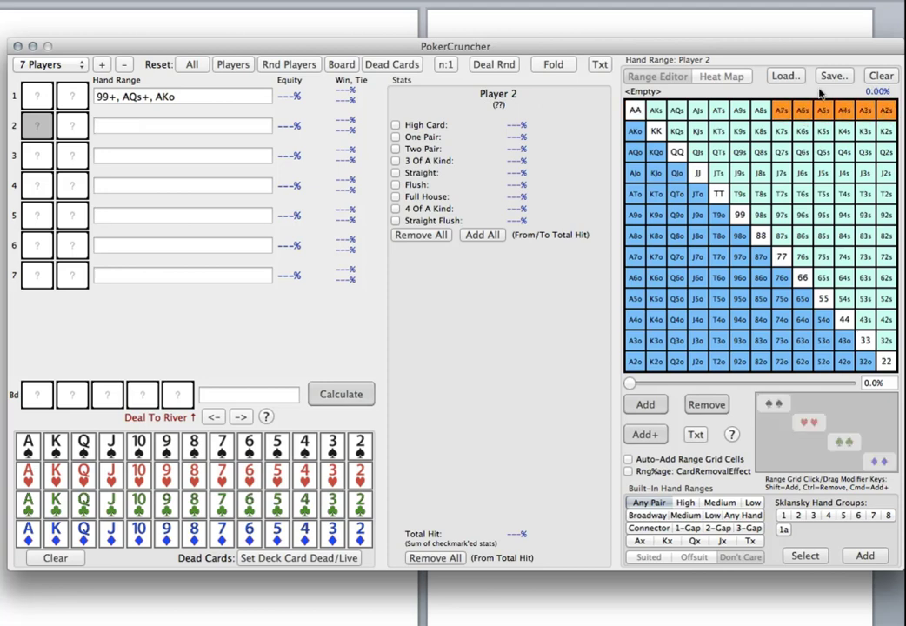
pyautogui.click(647, 406)
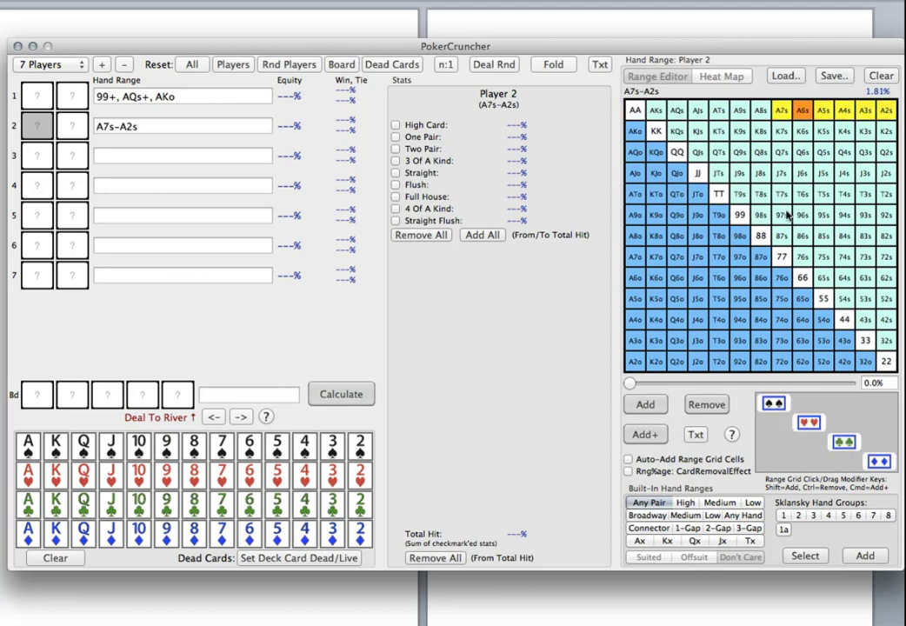
pyautogui.moveTo(762, 215); pyautogui.dragTo(803, 270)
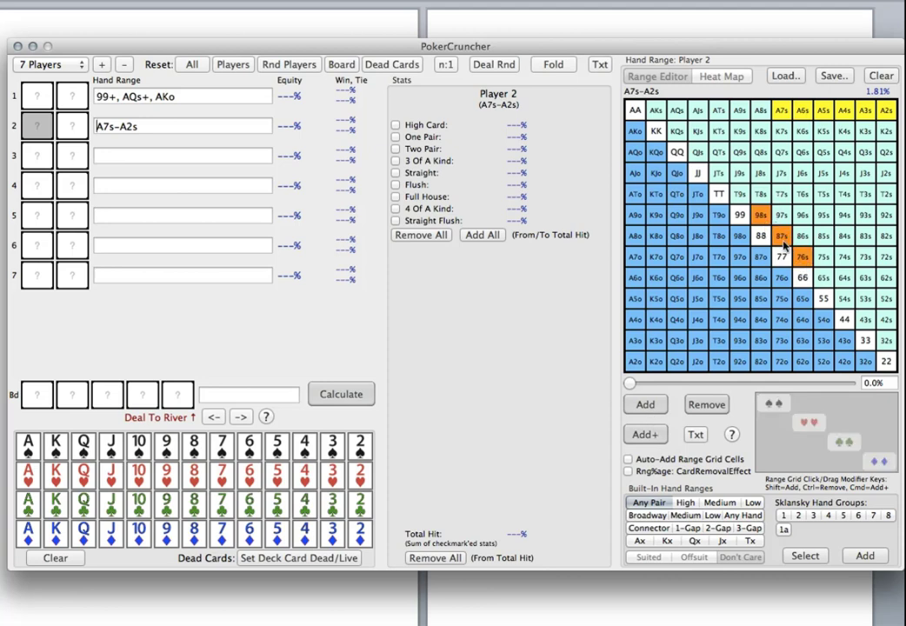
pyautogui.click(645, 405)
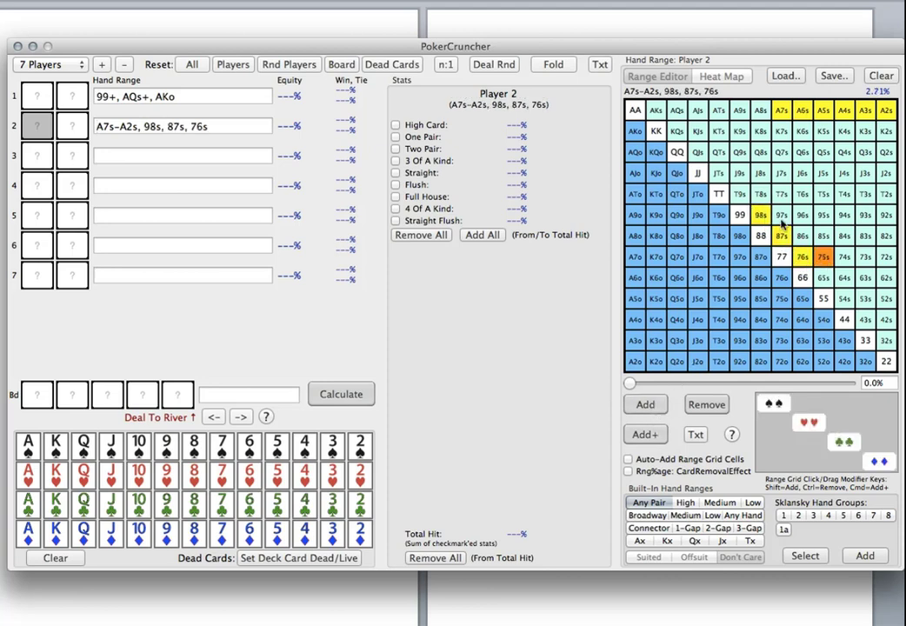
# - Add the suited hands J9s, T8s, 97s, Q9s and Q8s to Player 2's range
pyautogui.moveTo(740, 173); pyautogui.dragTo(782, 215)
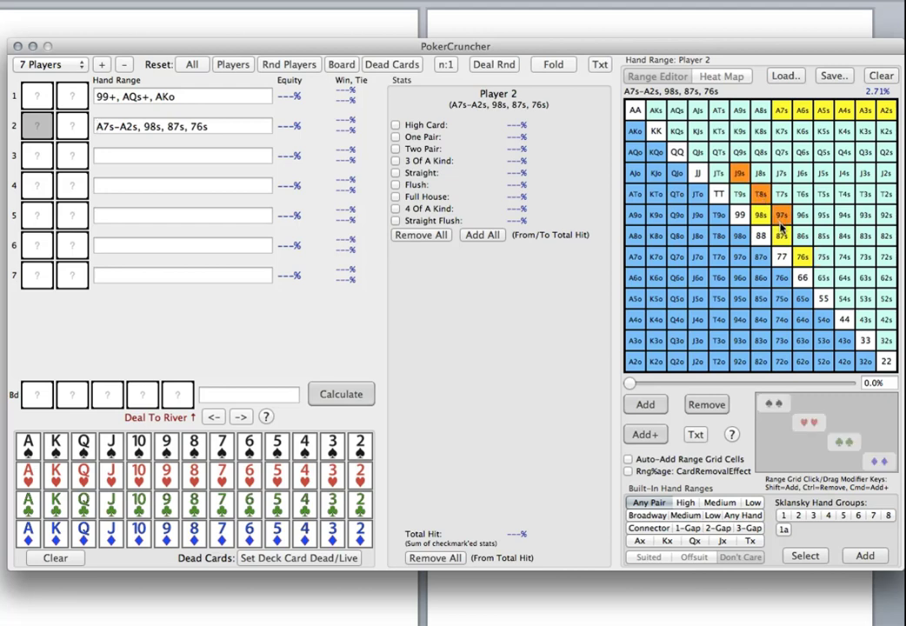
pyautogui.click(645, 405)
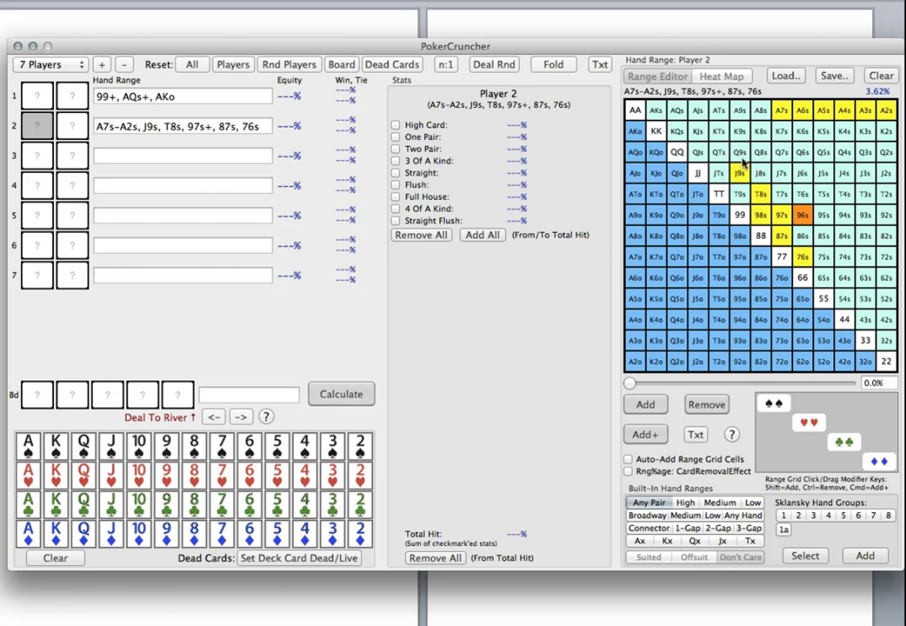
pyautogui.moveTo(746, 163); pyautogui.dragTo(761, 153)
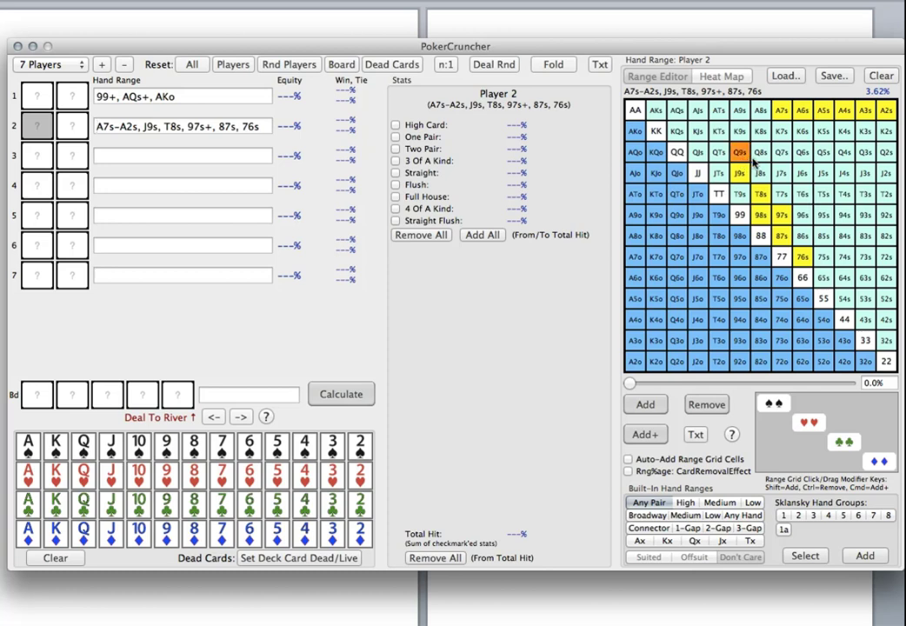
pyautogui.click(646, 407)
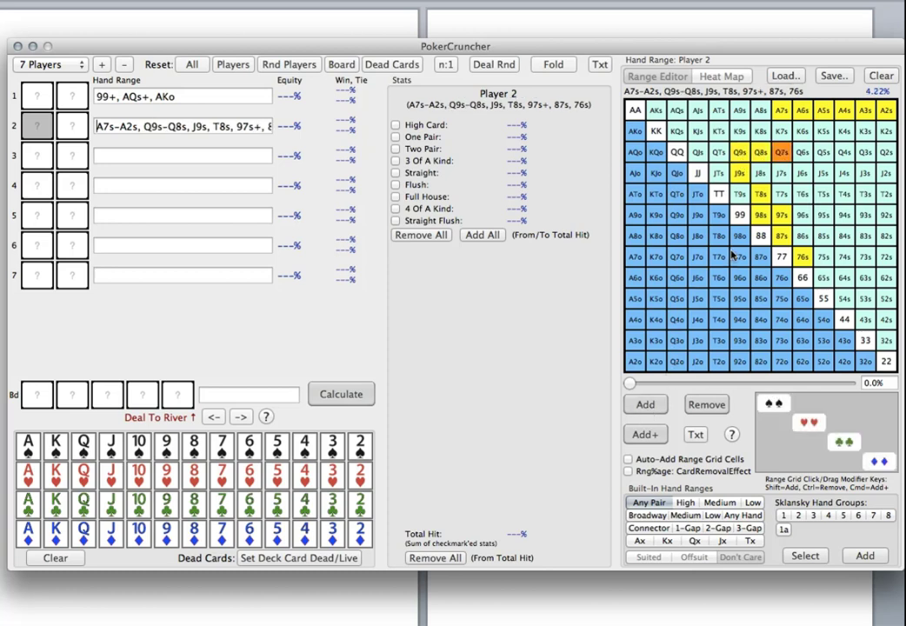
pyautogui.click(782, 152)
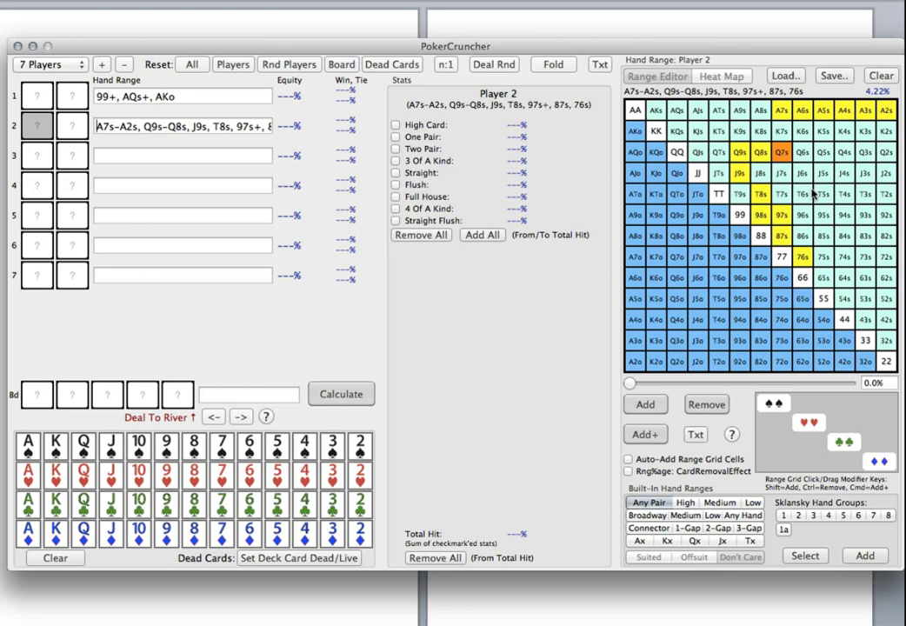
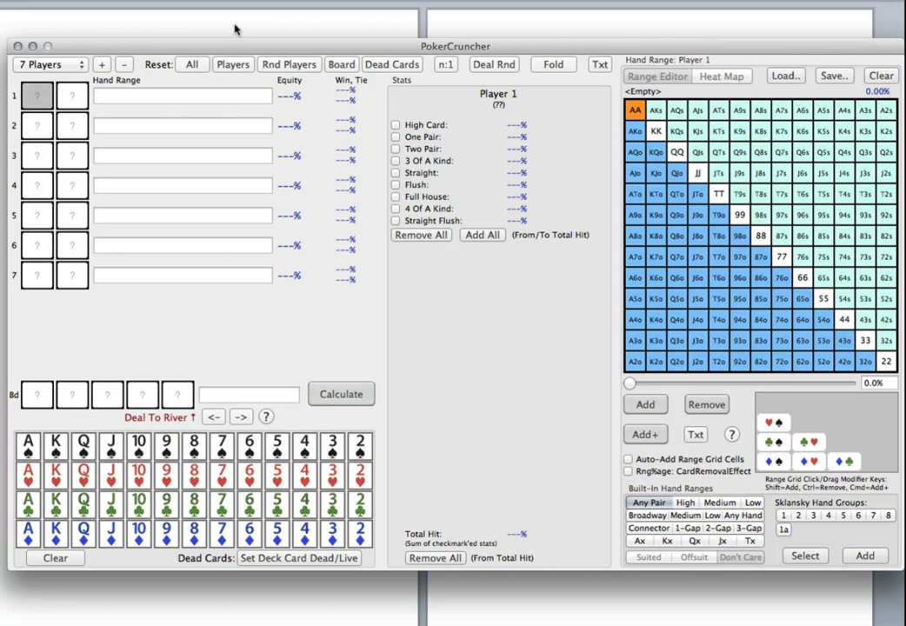
# - Move the calculator window down to uncover the notes and read the Exercise 1 BU vs BB (3x Open) task
pyautogui.moveTo(379, 55)
pyautogui.mouseDown()
pyautogui.moveTo(391, 231)
pyautogui.moveTo(429, 396)
pyautogui.moveTo(430, 484)
pyautogui.moveTo(410, 211)
pyautogui.moveTo(380, 59)
pyautogui.mouseUp()
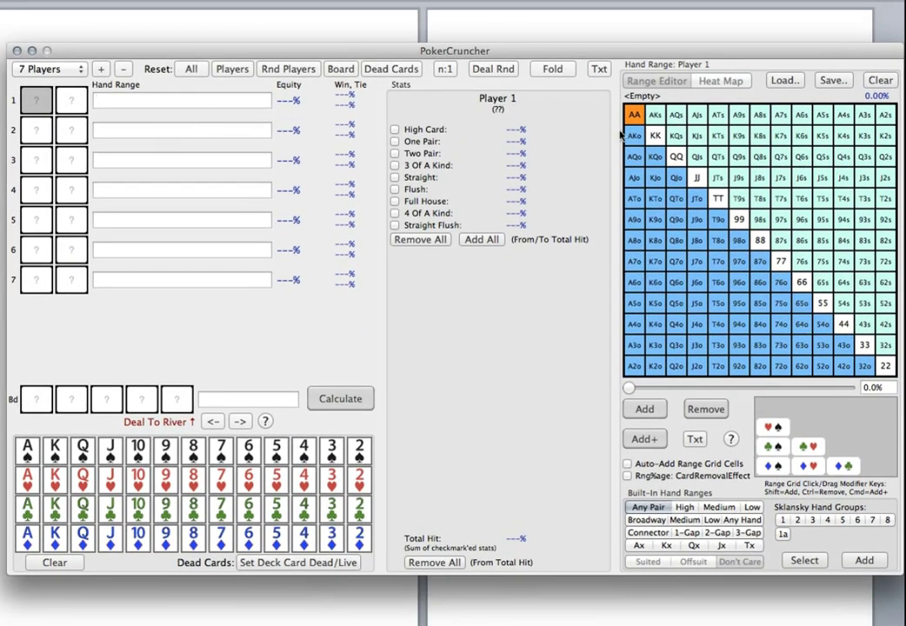
pyautogui.moveTo(641, 54); pyautogui.dragTo(657, 455)
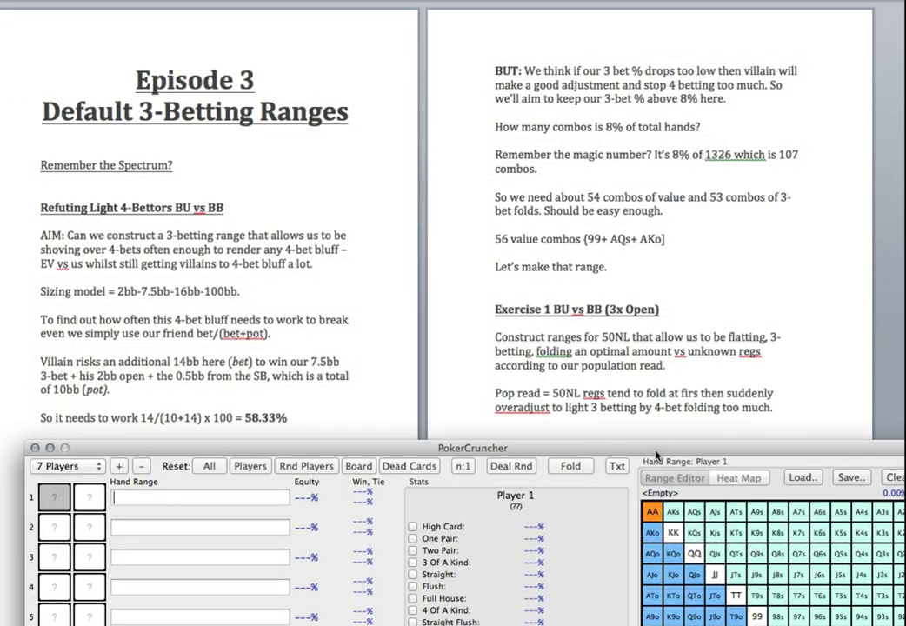
# - Move the calculator window back up and give Player 2 the range 99+, AQs+ and AKo
pyautogui.moveTo(657, 456); pyautogui.dragTo(646, 40)
pyautogui.click(148, 123)
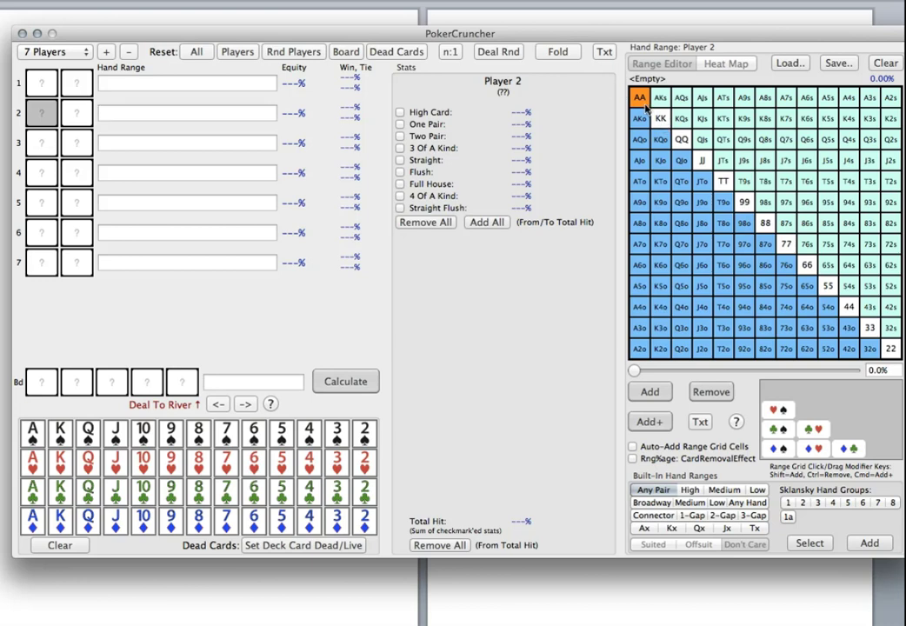
pyautogui.moveTo(677, 131); pyautogui.dragTo(744, 207)
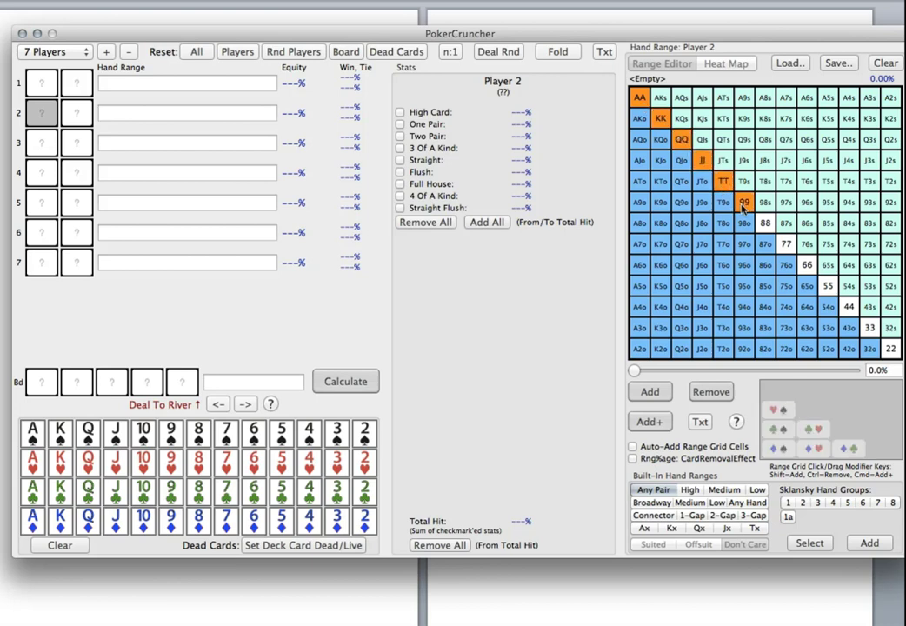
pyautogui.click(651, 392)
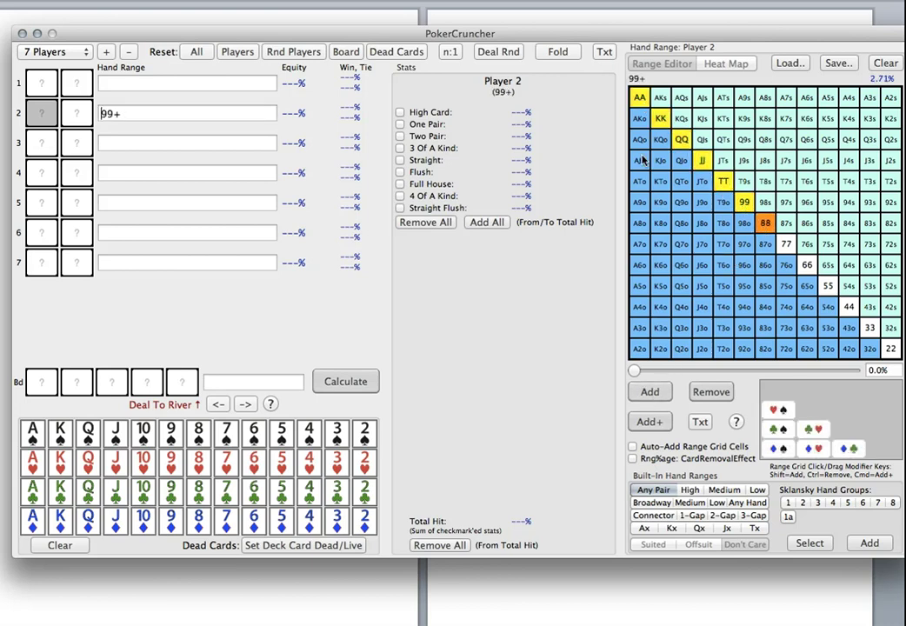
pyautogui.click(651, 392)
pyautogui.click(682, 97)
pyautogui.click(650, 393)
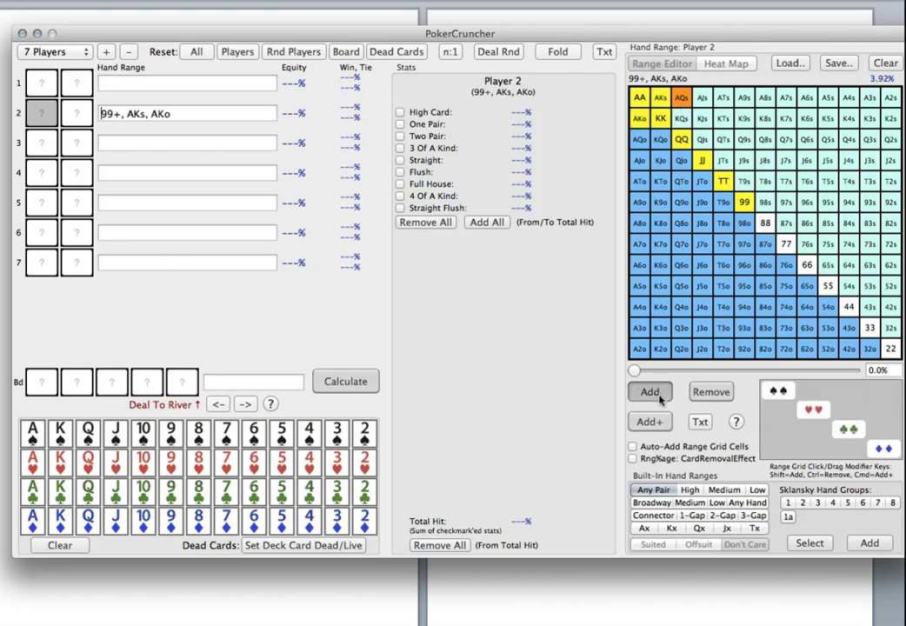
# - Make Player 3's range the one being edited and add the pairs 88 and 77 to it
pyautogui.click(149, 144)
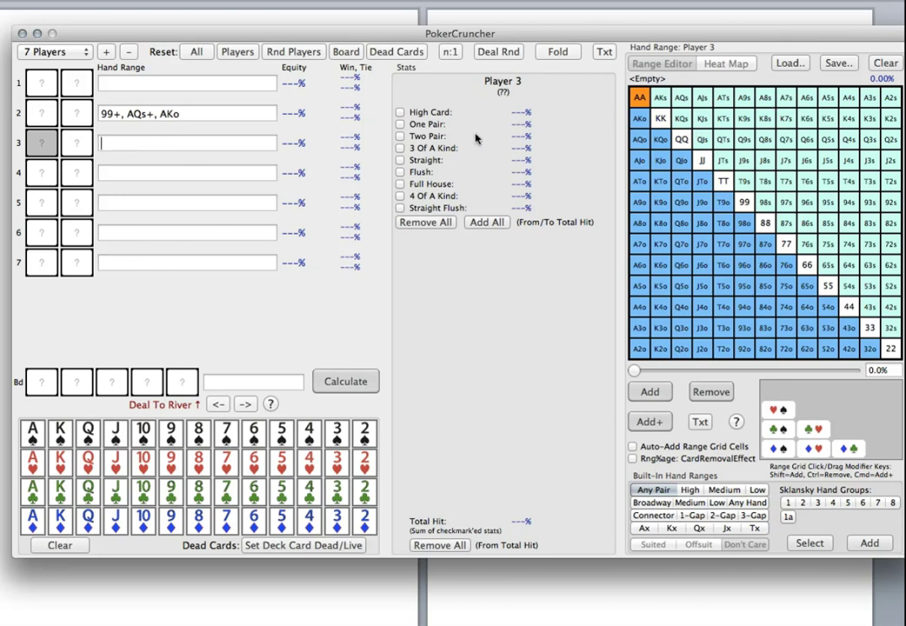
pyautogui.click(246, 115)
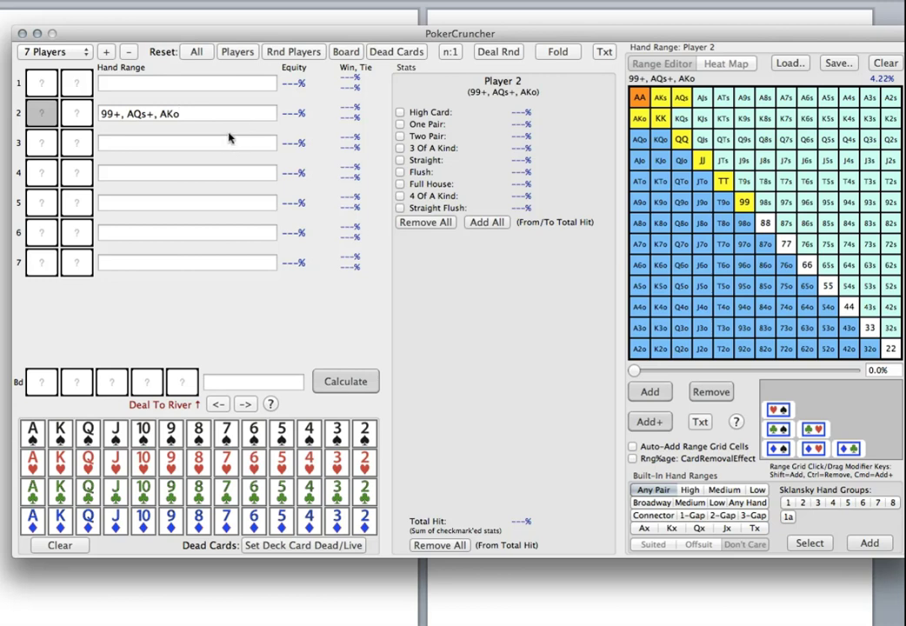
pyautogui.click(238, 145)
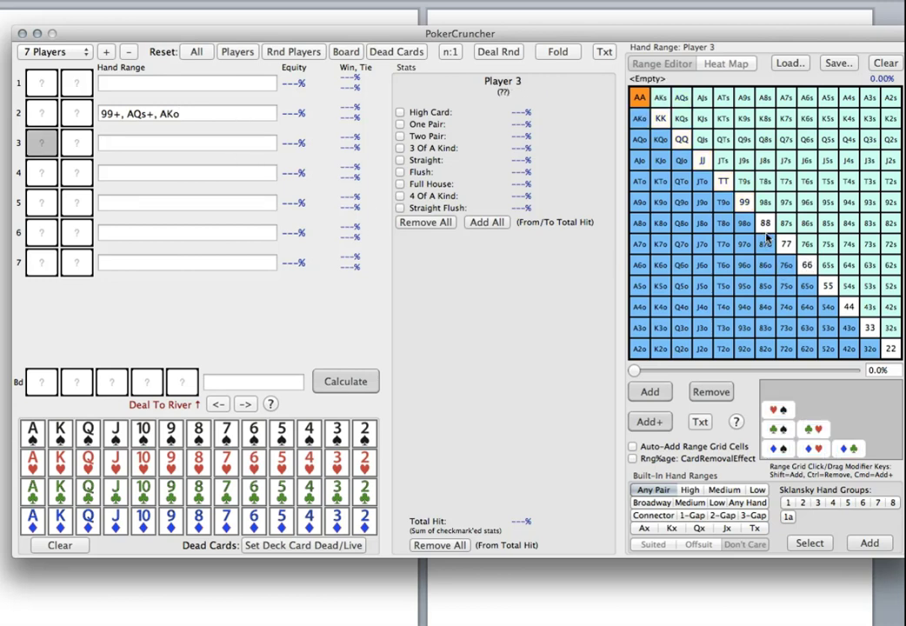
pyautogui.click(650, 392)
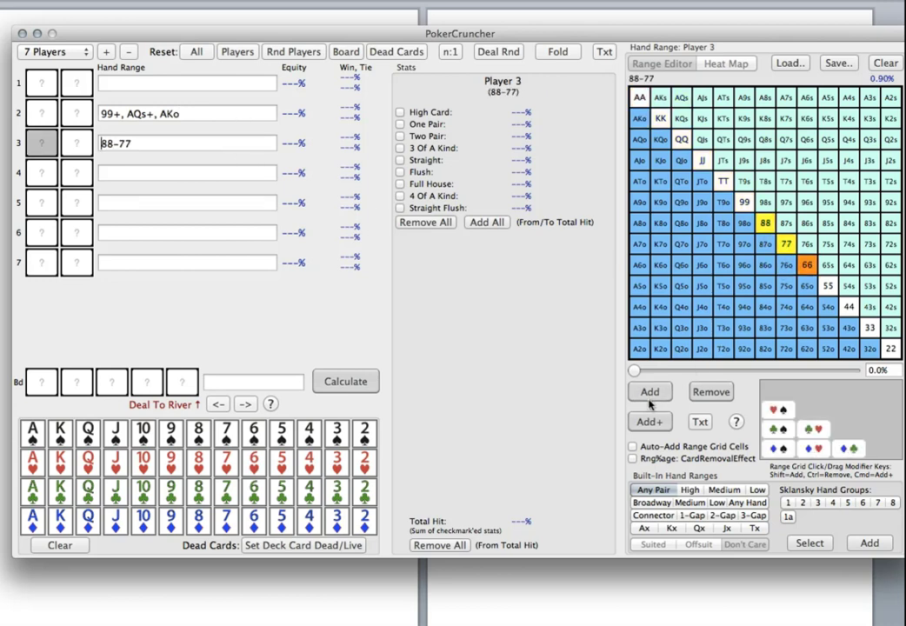
pyautogui.click(808, 265)
pyautogui.moveTo(583, 35); pyautogui.dragTo(574, 41)
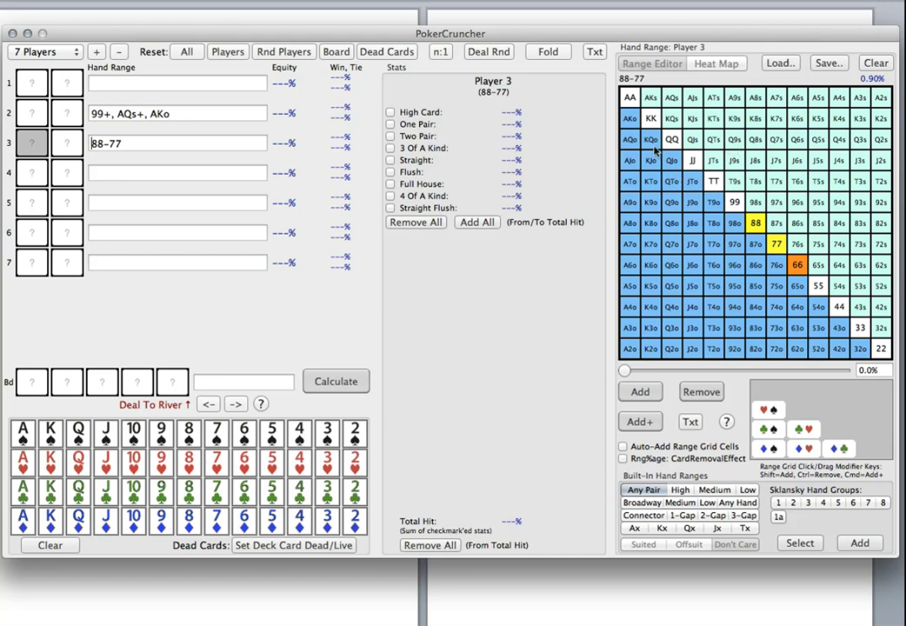
# - Add the offsuit hands KQo–KTo, AQo–ATo and QJo to Player 3's range
pyautogui.moveTo(657, 167); pyautogui.dragTo(652, 182)
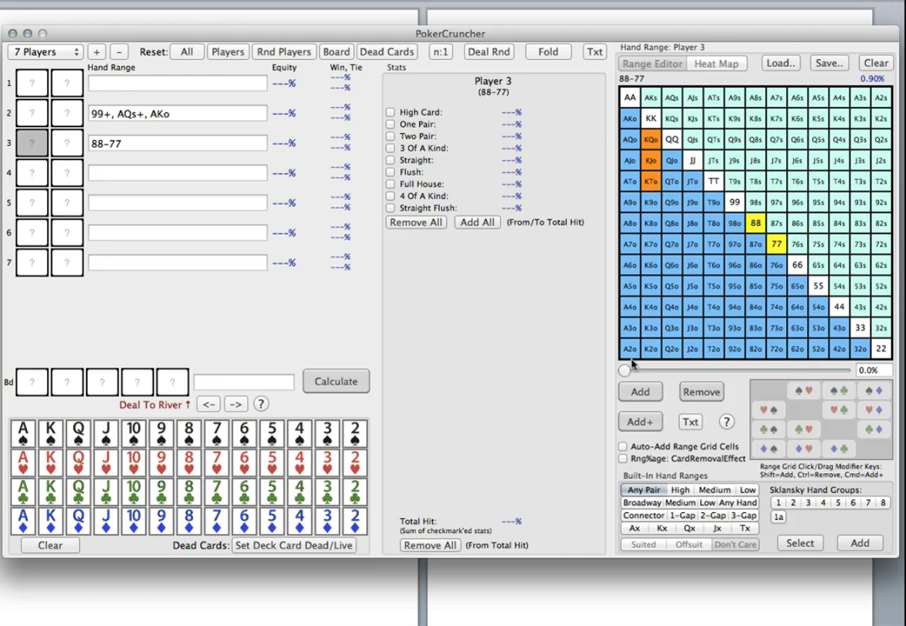
pyautogui.click(640, 396)
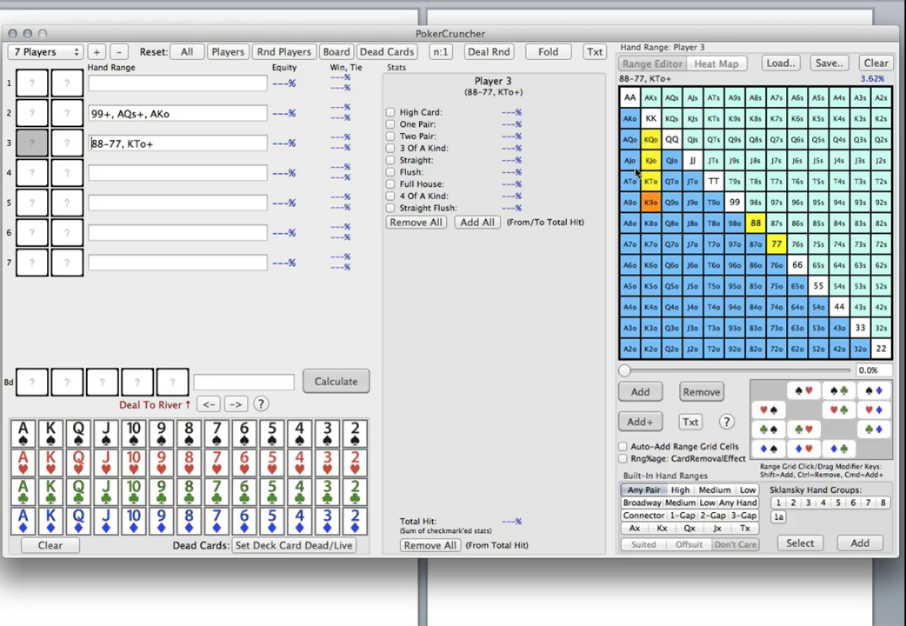
pyautogui.moveTo(635, 158); pyautogui.dragTo(630, 181)
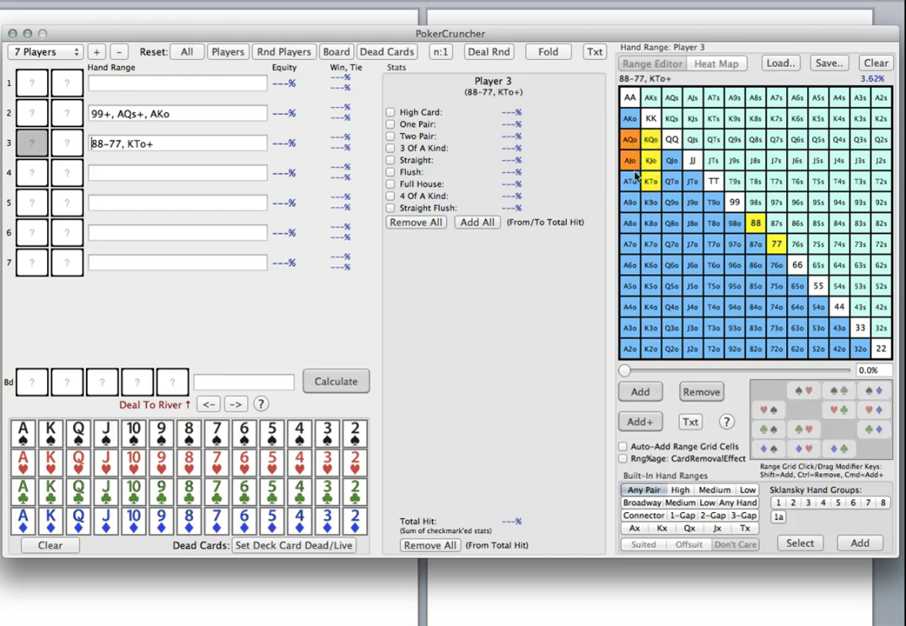
pyautogui.click(641, 392)
pyautogui.click(630, 202)
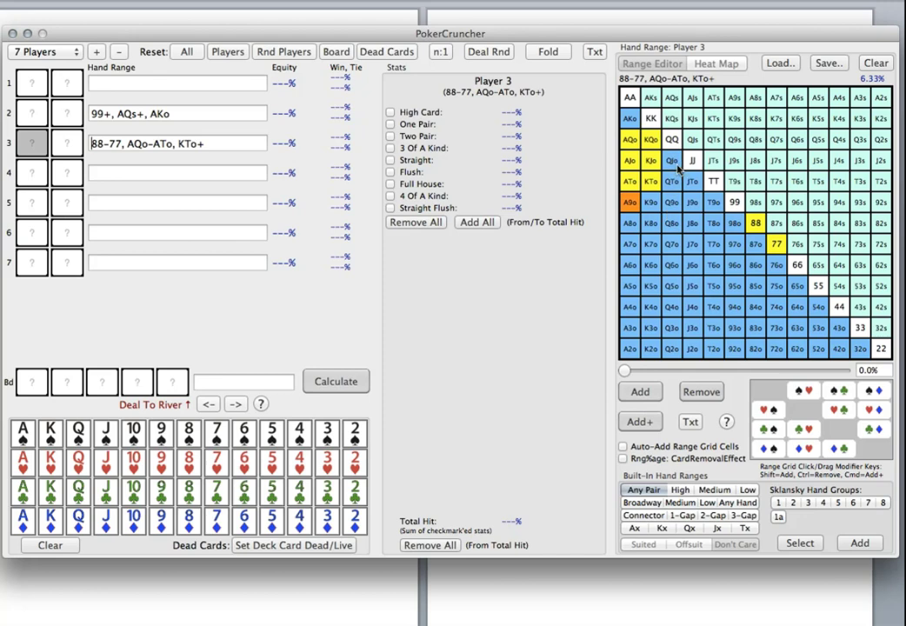
pyautogui.click(675, 164)
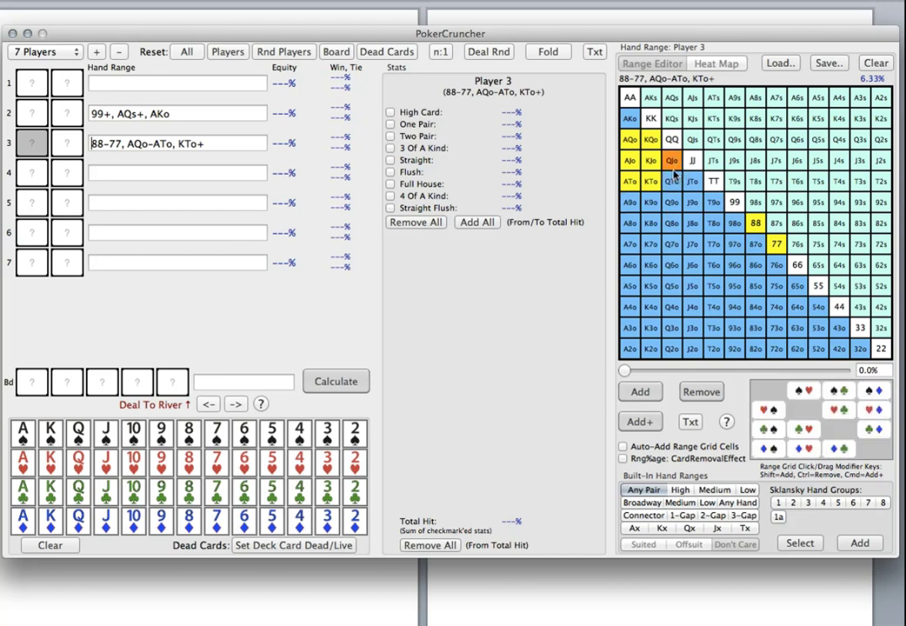
pyautogui.click(641, 391)
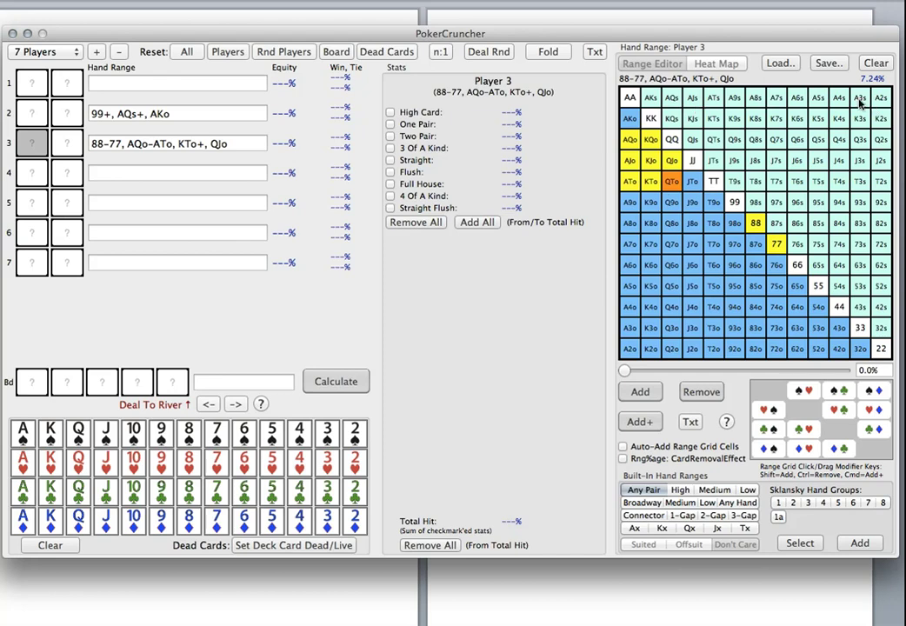
# - Add the suited aces AJs–A8s and the suited kings KQs–KTs to Player 3's range
pyautogui.moveTo(692, 99); pyautogui.dragTo(755, 99)
pyautogui.click(640, 392)
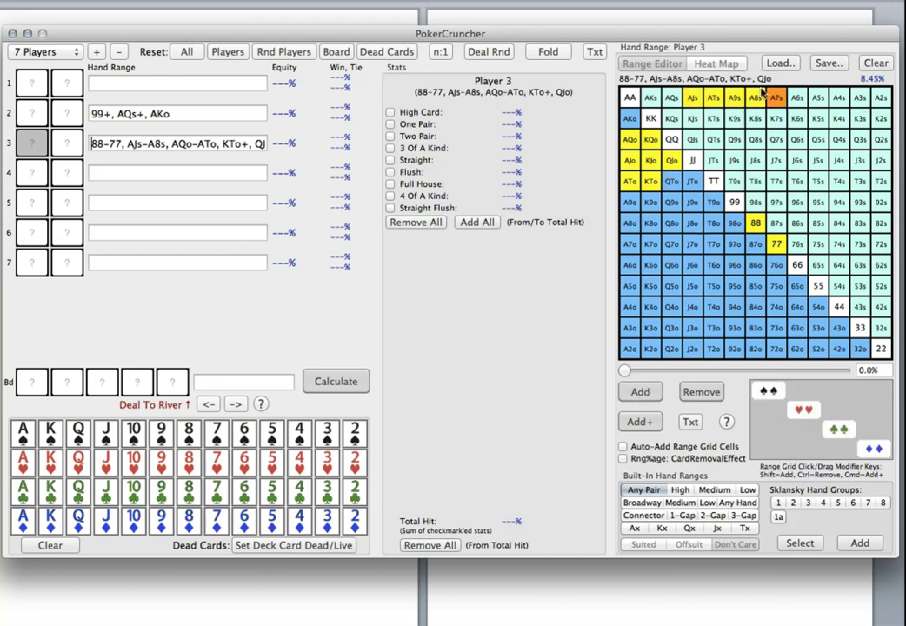
pyautogui.moveTo(696, 127); pyautogui.dragTo(716, 129)
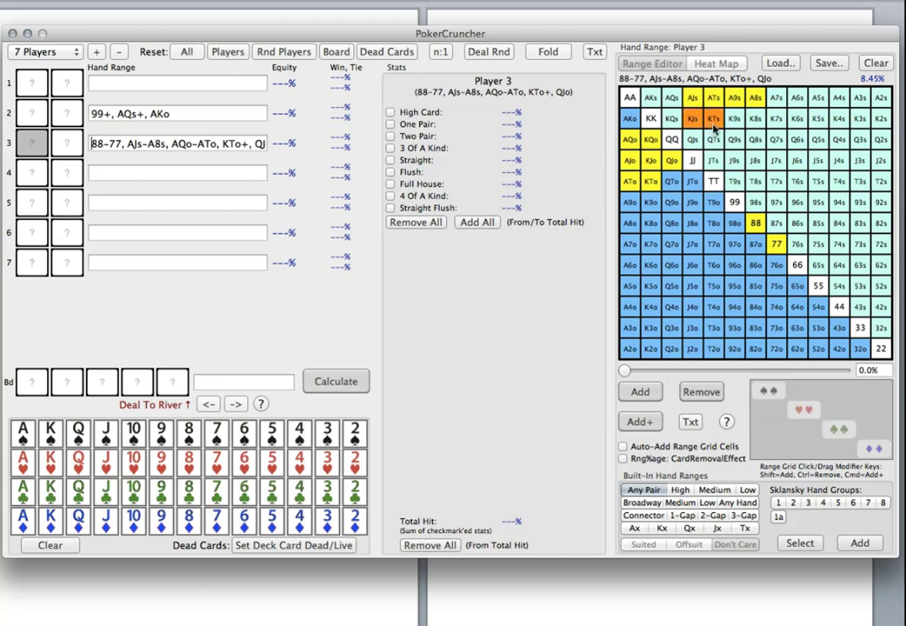
pyautogui.click(640, 391)
pyautogui.click(671, 120)
pyautogui.click(640, 391)
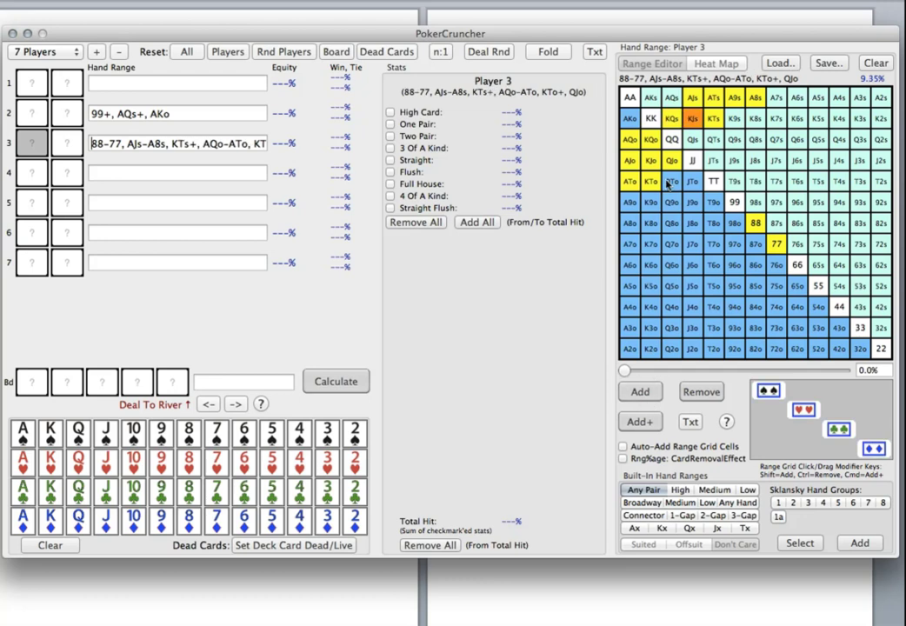
pyautogui.click(693, 120)
# - Add the suited hands QJs, QTs, JTs and T9s to Player 3's range
pyautogui.moveTo(701, 147)
pyautogui.mouseDown()
pyautogui.moveTo(714, 142)
pyautogui.moveTo(715, 166)
pyautogui.mouseUp()
pyautogui.click(641, 392)
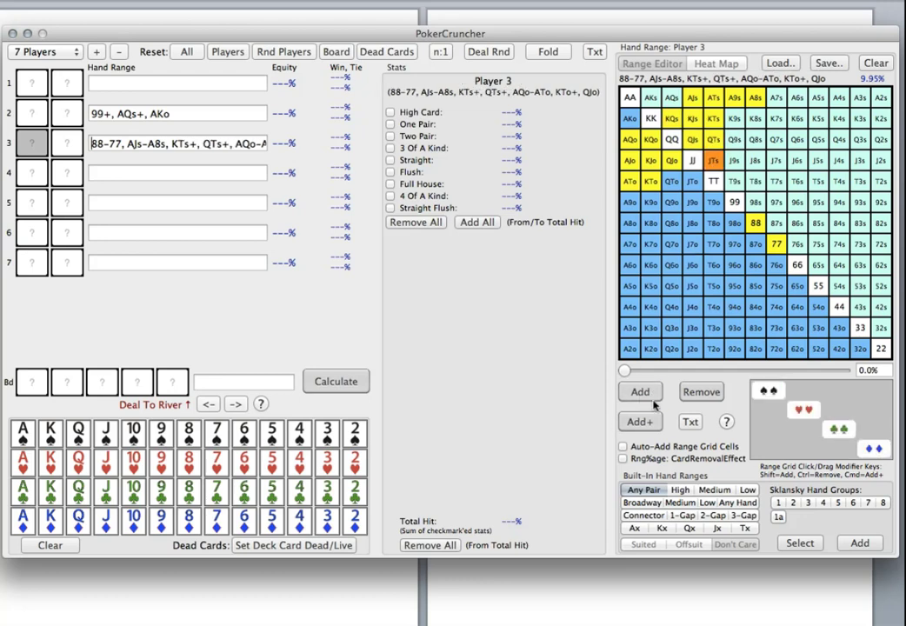
pyautogui.click(649, 392)
pyautogui.click(735, 181)
pyautogui.click(641, 392)
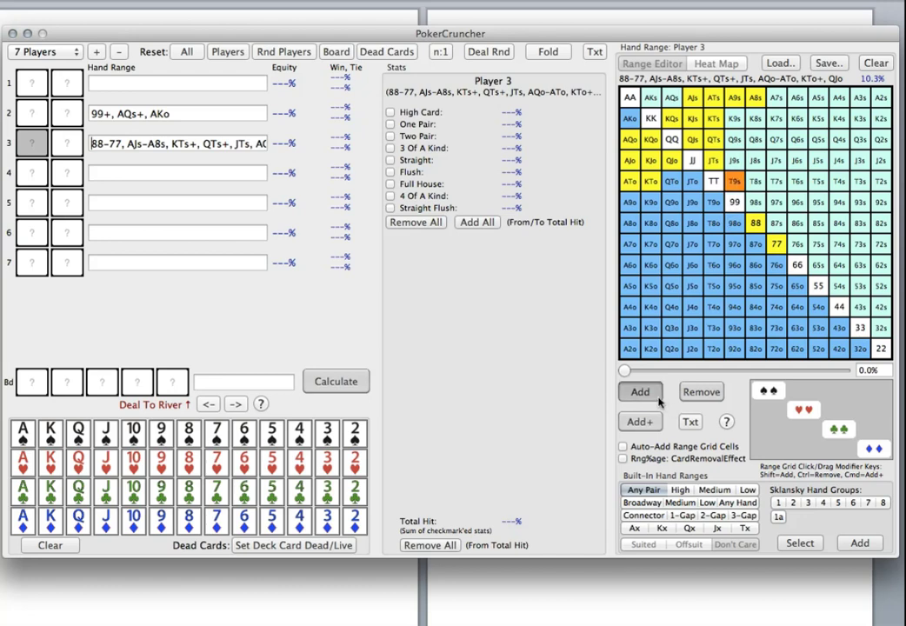
pyautogui.click(754, 202)
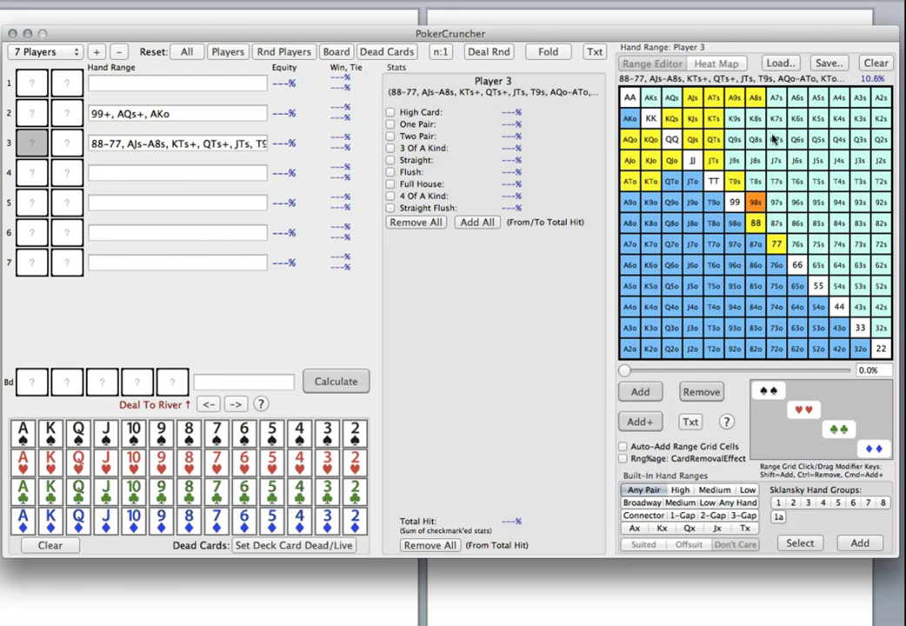
pyautogui.click(736, 167)
pyautogui.click(798, 141)
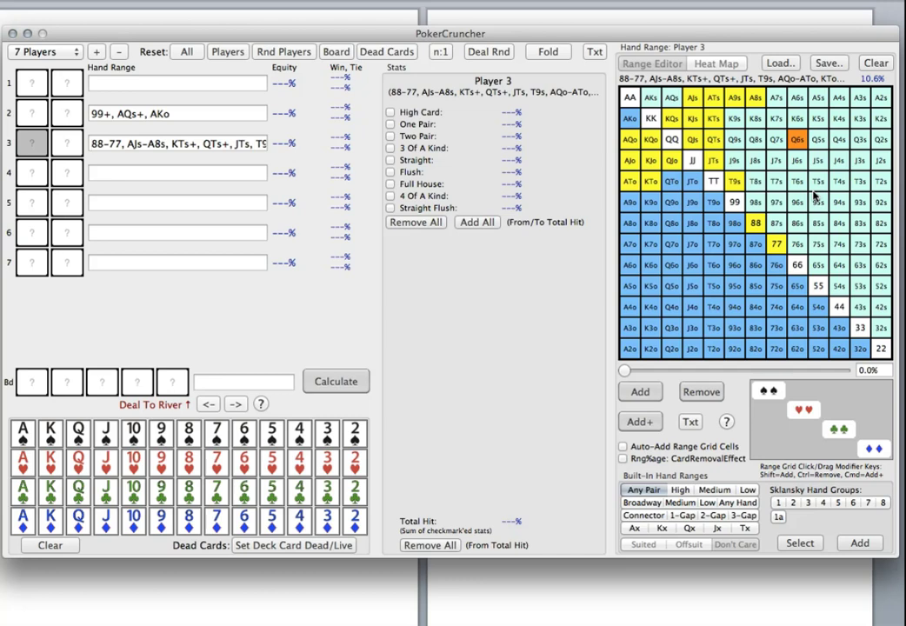
pyautogui.click(200, 121)
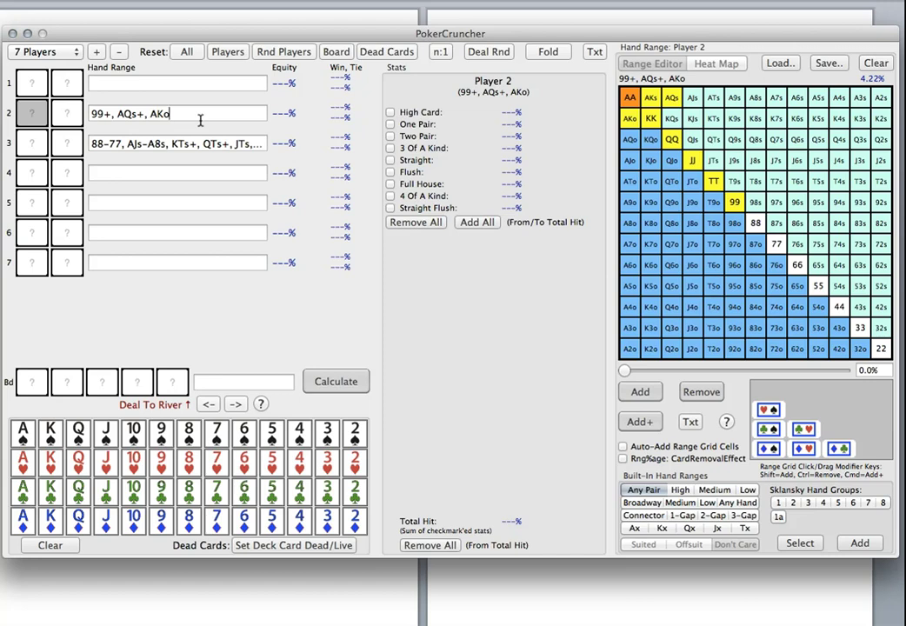
pyautogui.click(150, 179)
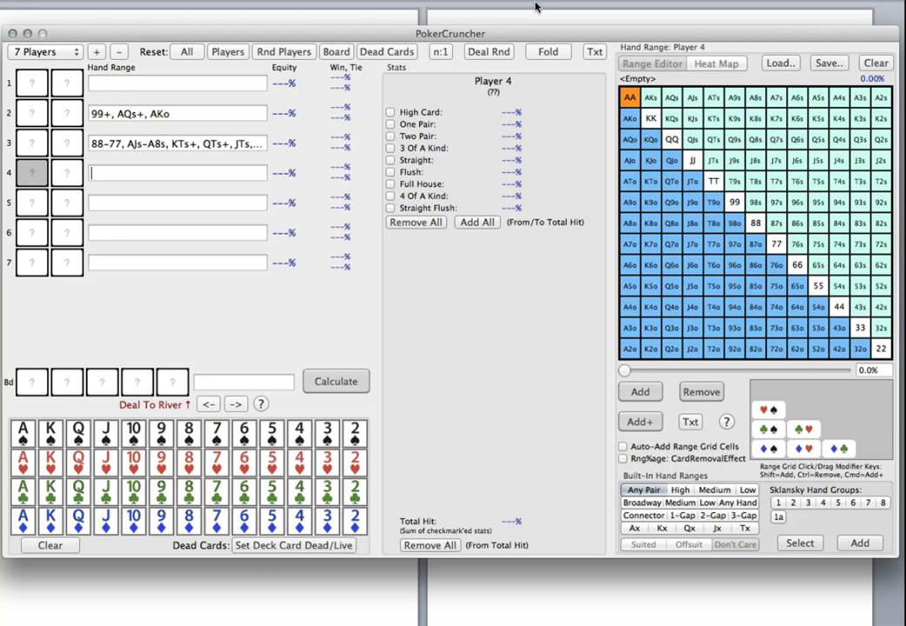
# - Reset the whole calculator and set the number of players back to 7
pyautogui.click(186, 54)
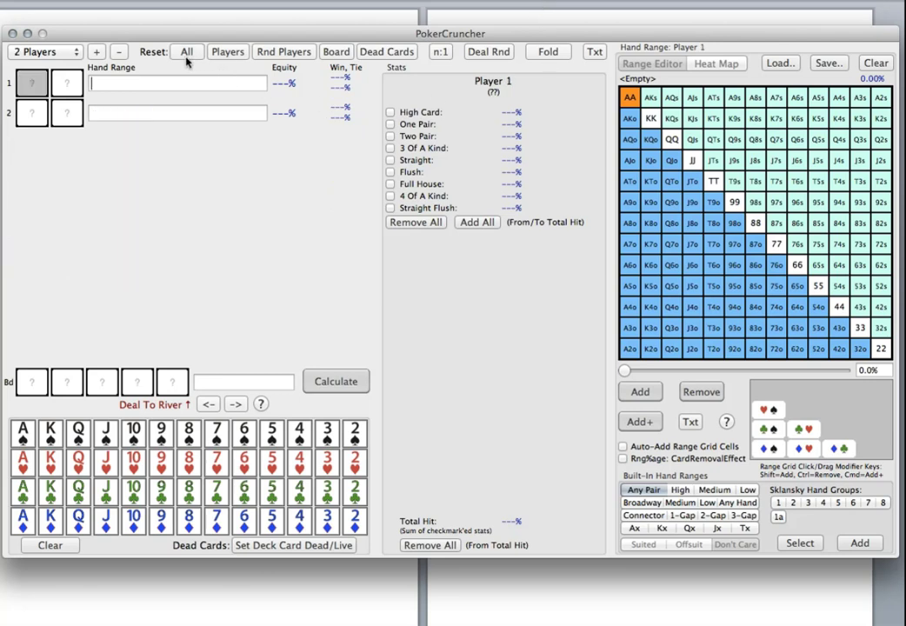
pyautogui.click(73, 54)
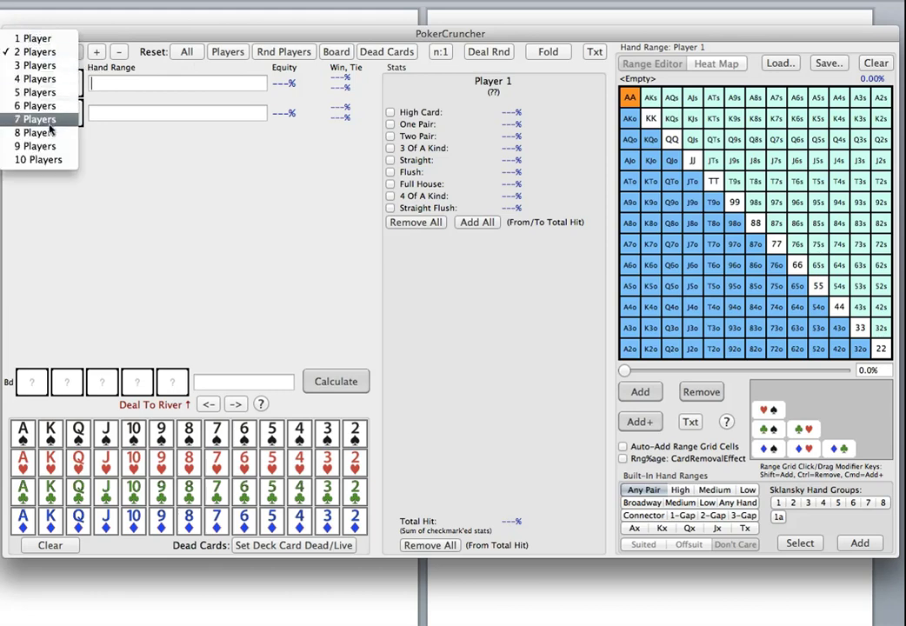
pyautogui.click(49, 127)
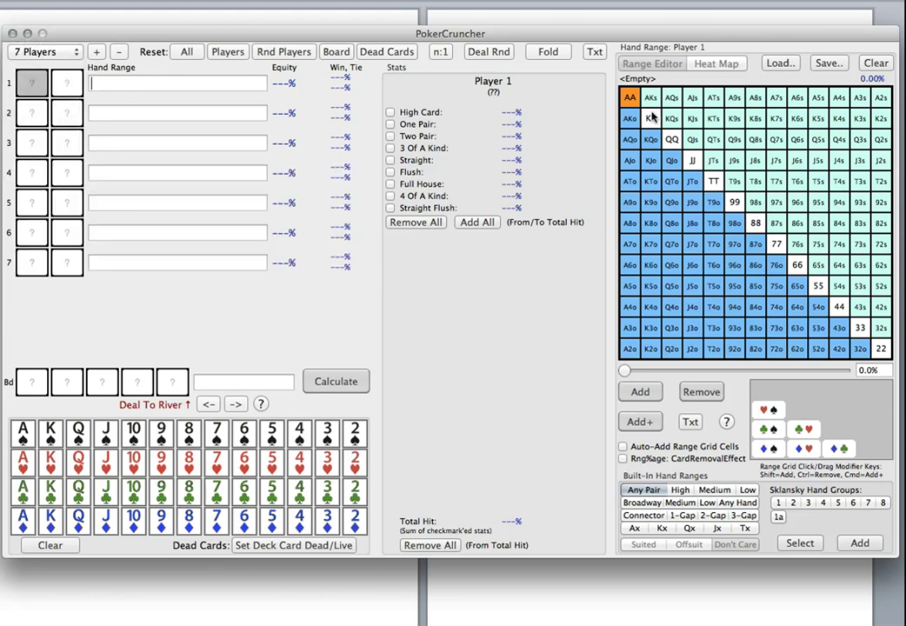
# - Give Player 1 the value range 99+, AQs+ and AKo
pyautogui.moveTo(653, 118)
pyautogui.mouseDown()
pyautogui.moveTo(716, 195)
pyautogui.moveTo(735, 202)
pyautogui.mouseUp()
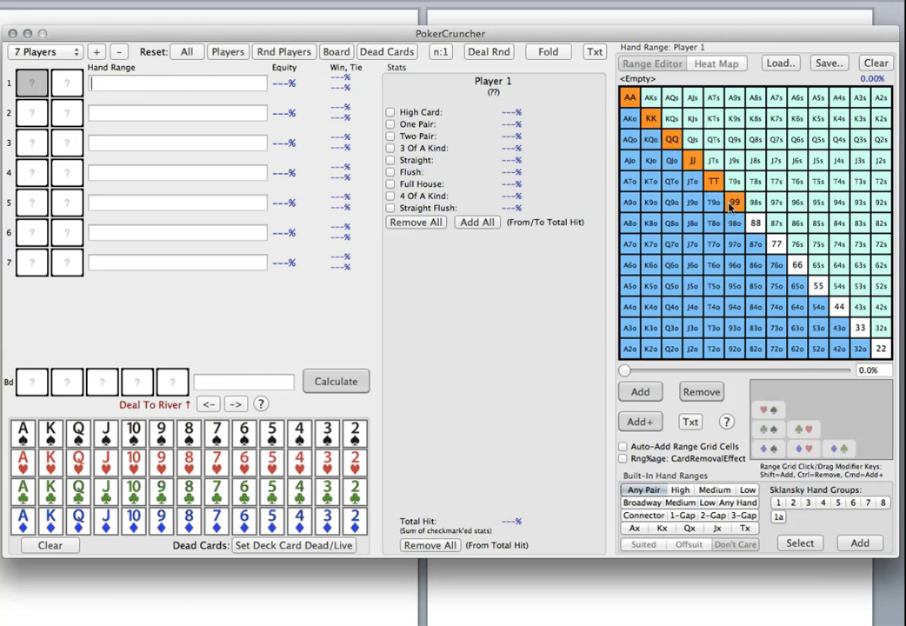
pyautogui.click(641, 393)
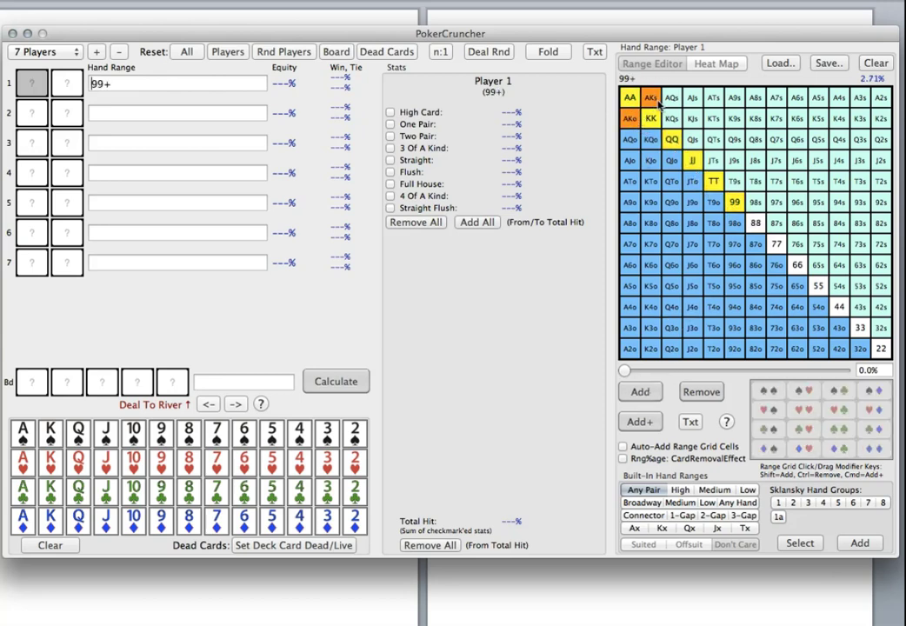
pyautogui.click(640, 392)
pyautogui.click(671, 97)
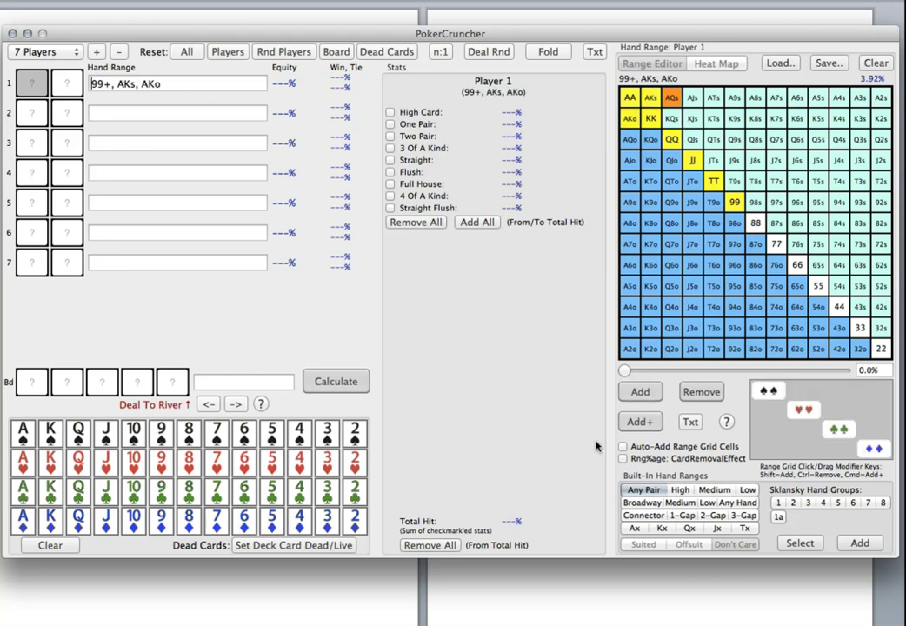
pyautogui.click(638, 391)
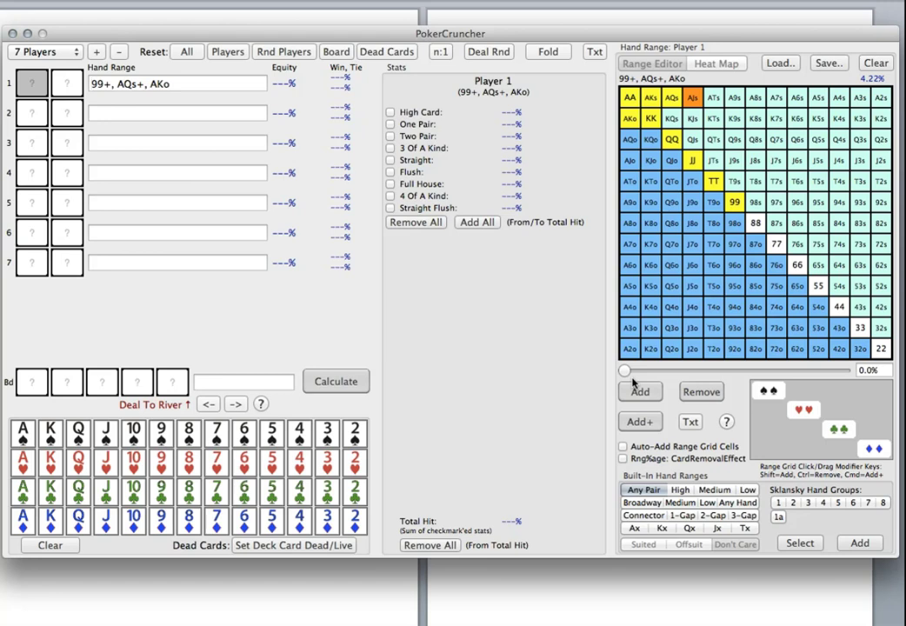
# - Make Player 2's range the one being edited, and switch to the untitled Spectrum drawing in the paint program
pyautogui.click(220, 119)
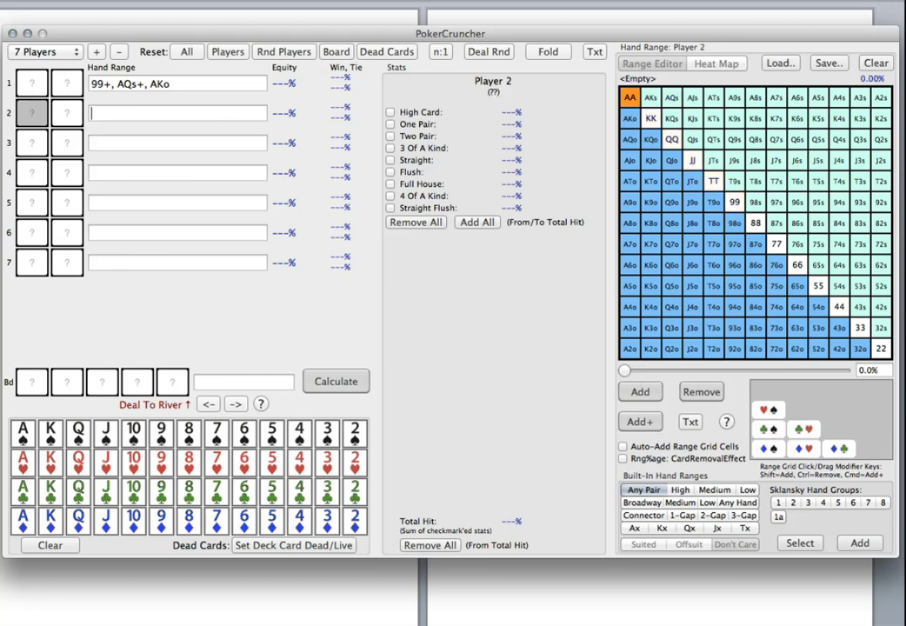
pyautogui.rightClick(367, 609)
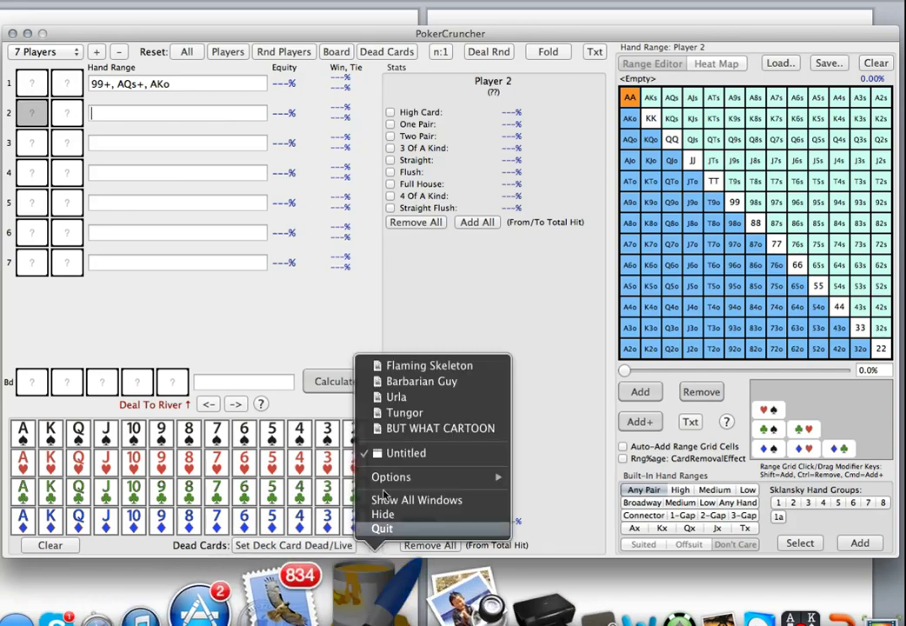
pyautogui.click(400, 456)
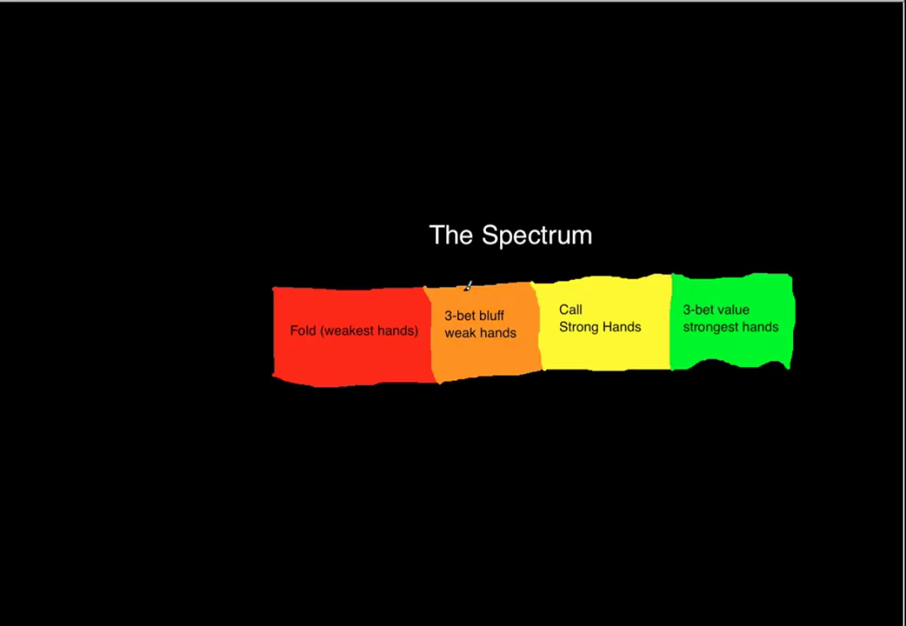
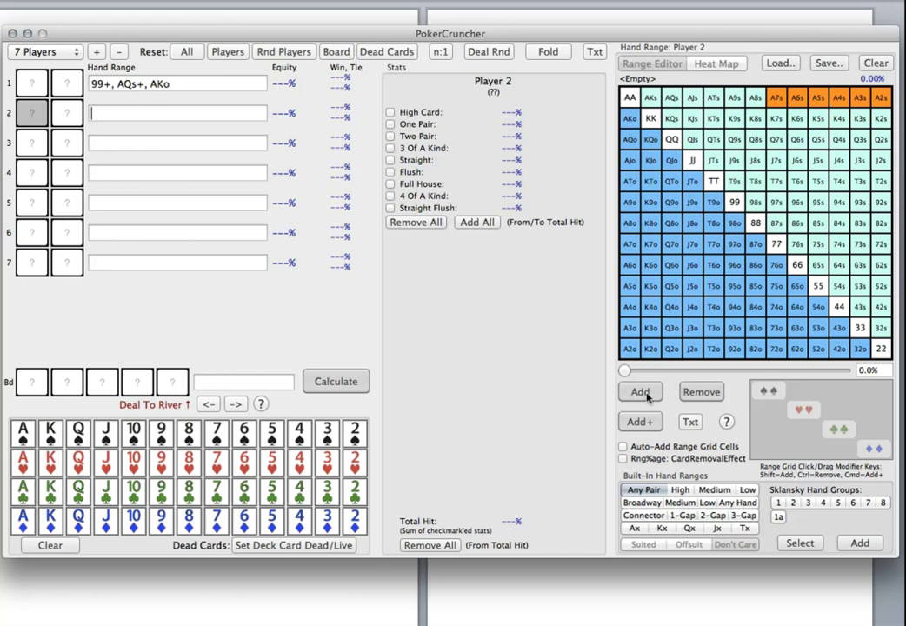
# - Add the suited aces AJs–A2s and all suited kings K2s+ to Player 2's range
pyautogui.click(644, 393)
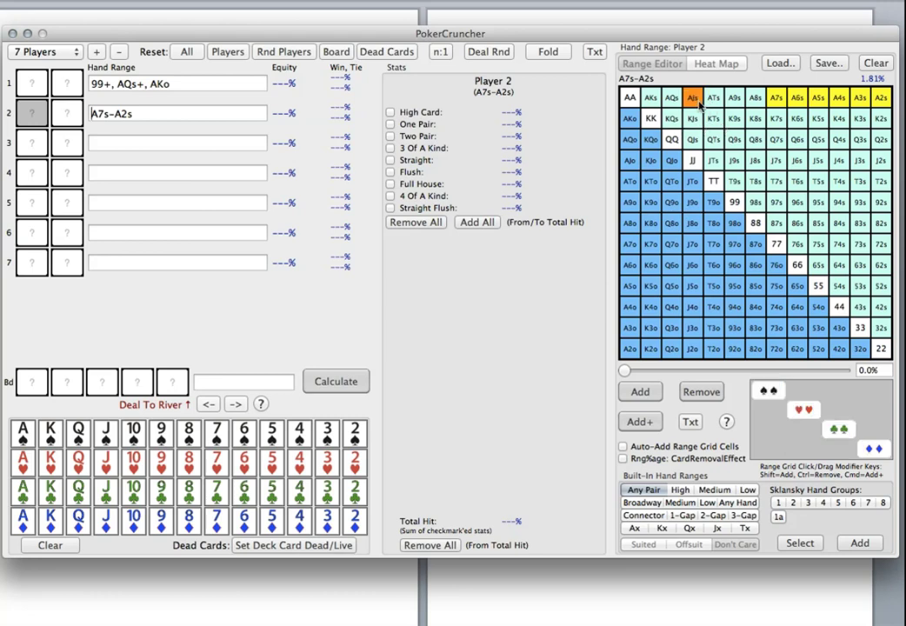
pyautogui.click(641, 393)
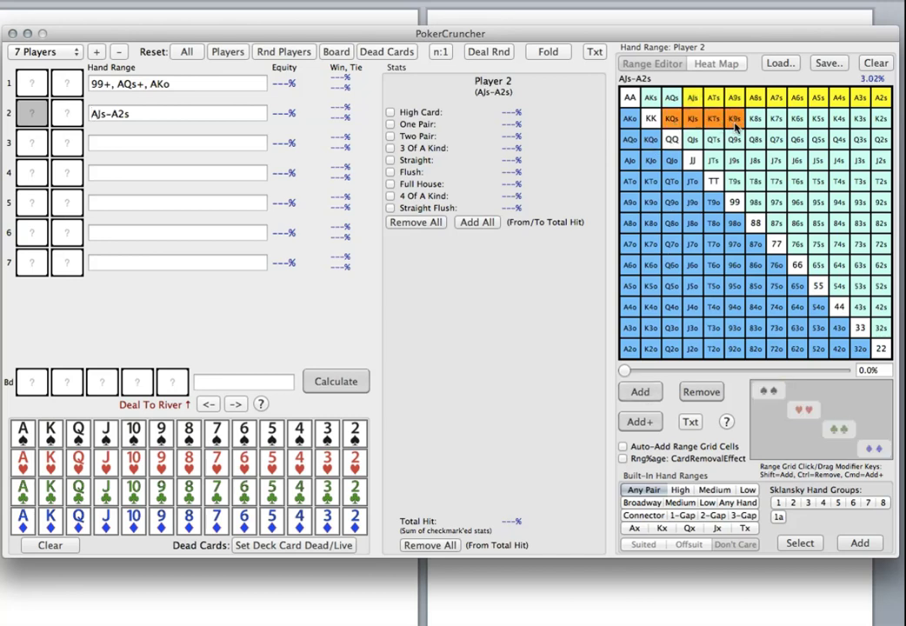
pyautogui.click(641, 392)
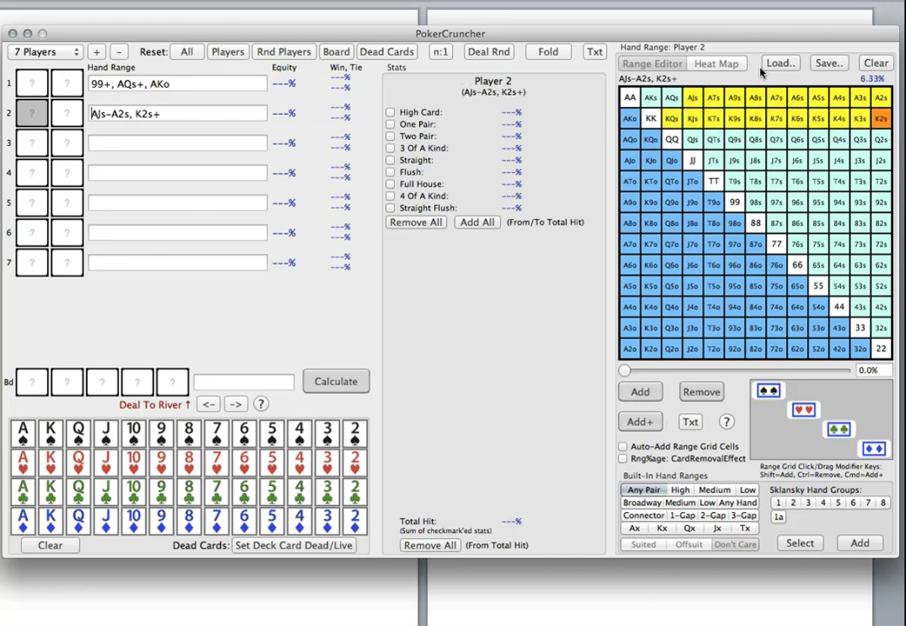
# - Add the suited hands Q7s+, J7s+, T7s+, 97s+, 87s and 76s to Player 2's range
pyautogui.click(636, 397)
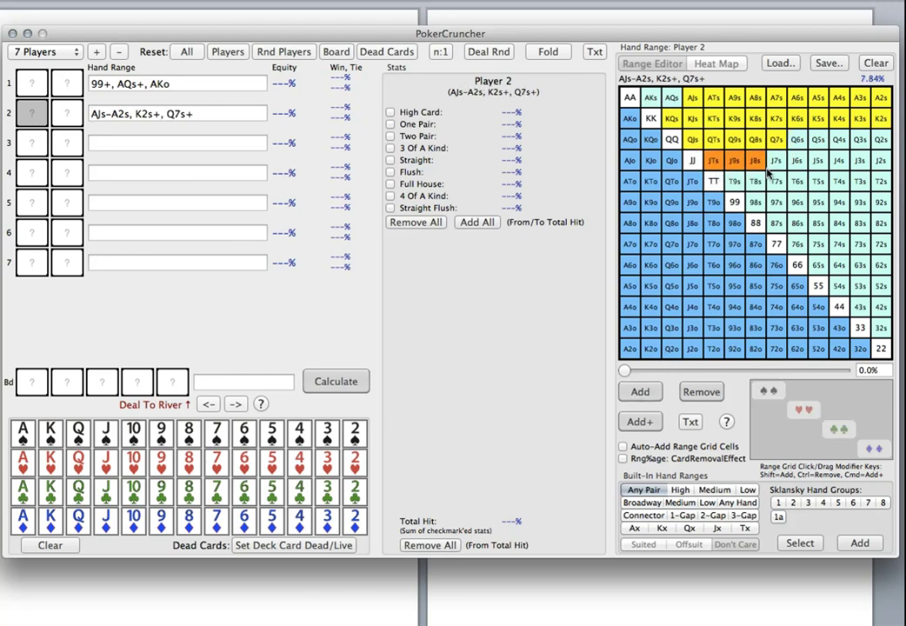
pyautogui.click(638, 394)
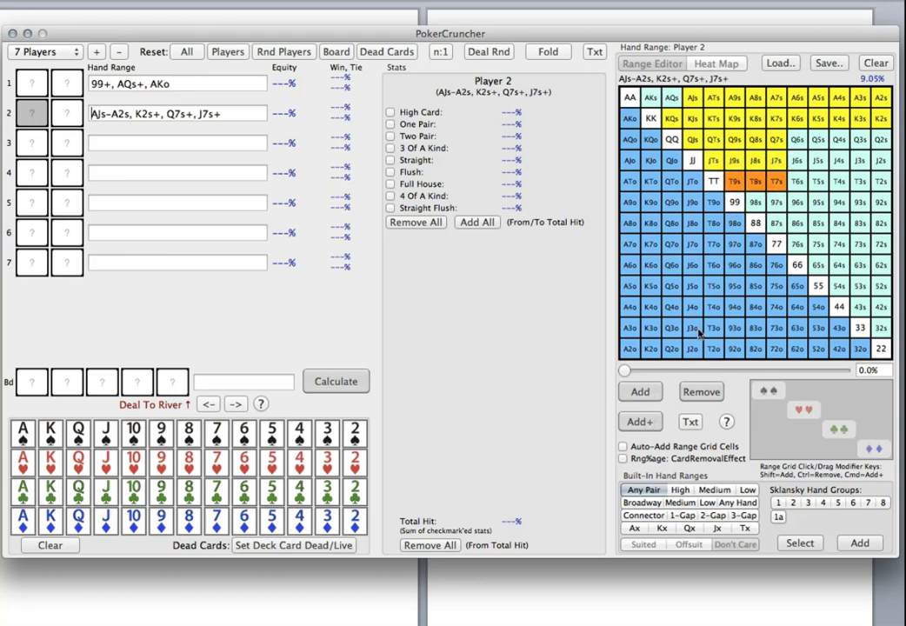
pyautogui.click(640, 396)
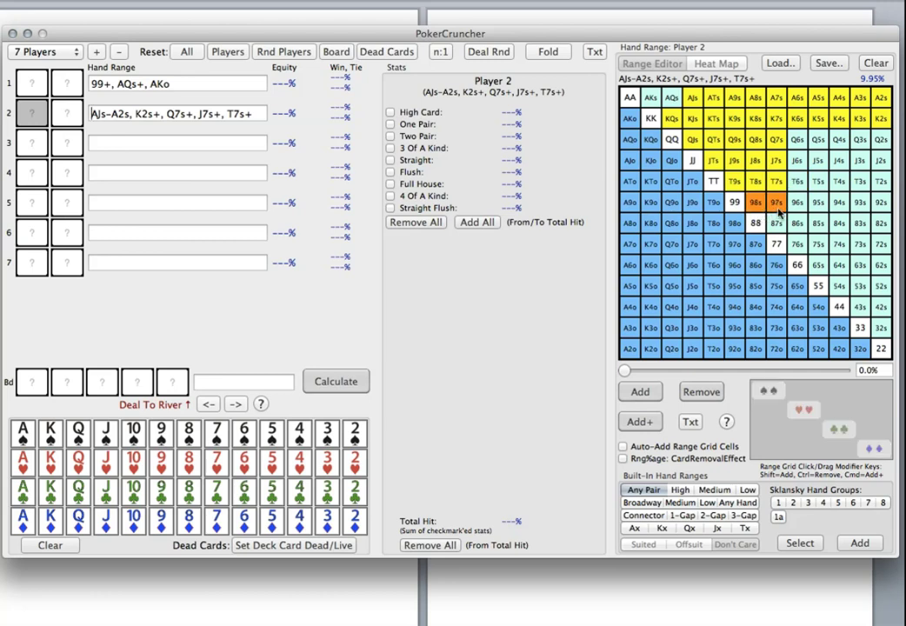
pyautogui.click(640, 392)
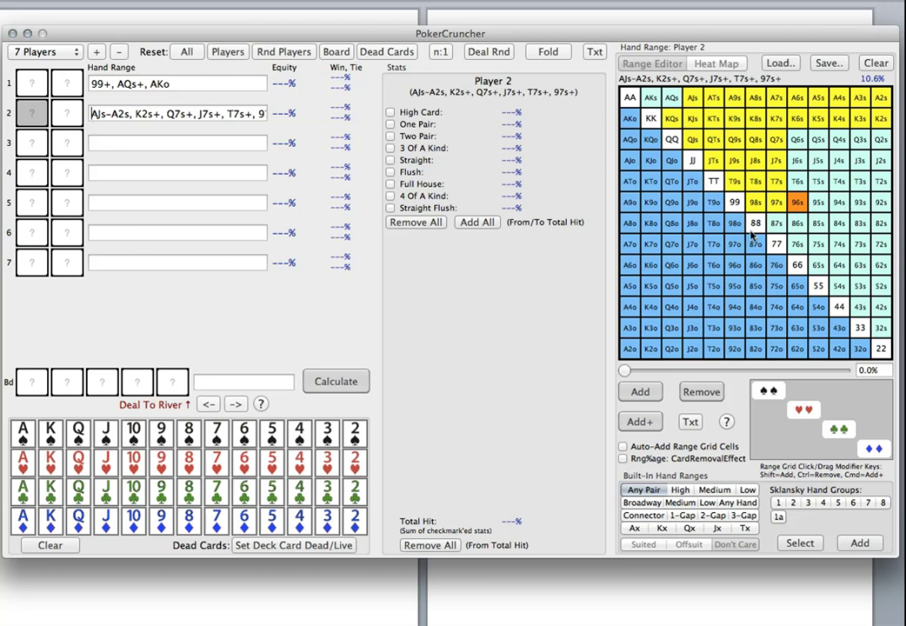
pyautogui.moveTo(777, 223); pyautogui.dragTo(797, 245)
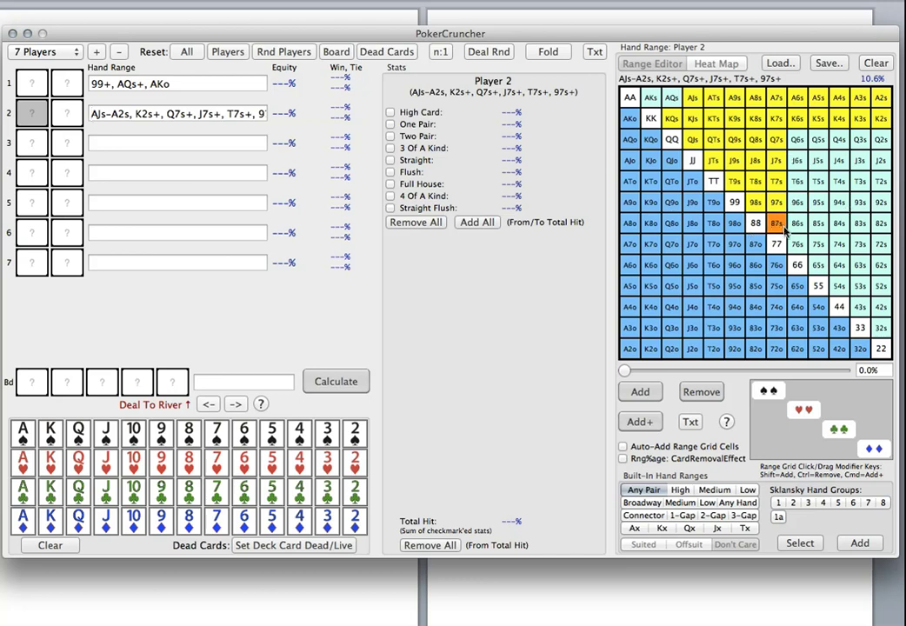
pyautogui.click(639, 393)
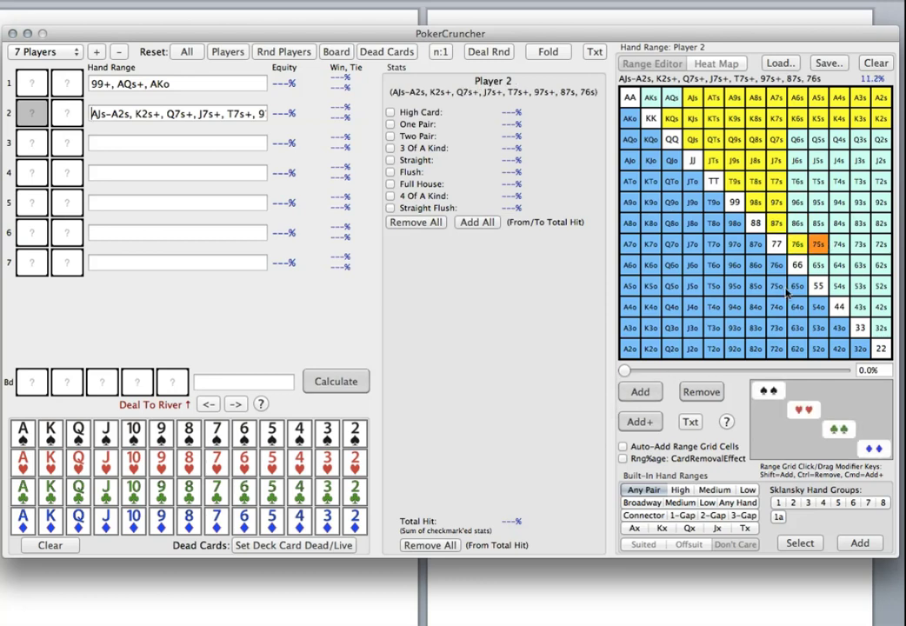
# - Consult the untitled Spectrum drawing in the paint program and return to PokerCruncher
pyautogui.moveTo(416, 611)
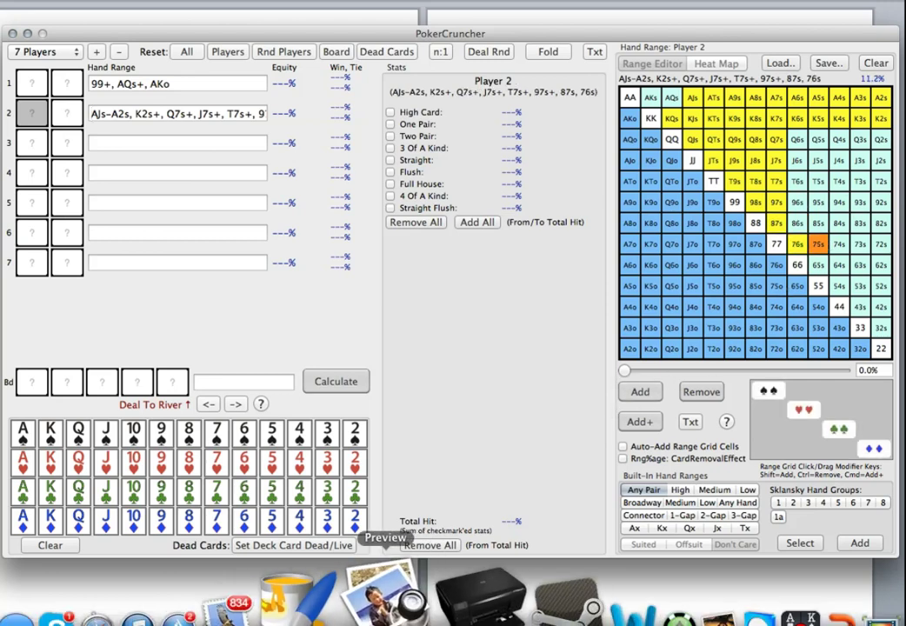
pyautogui.rightClick(371, 614)
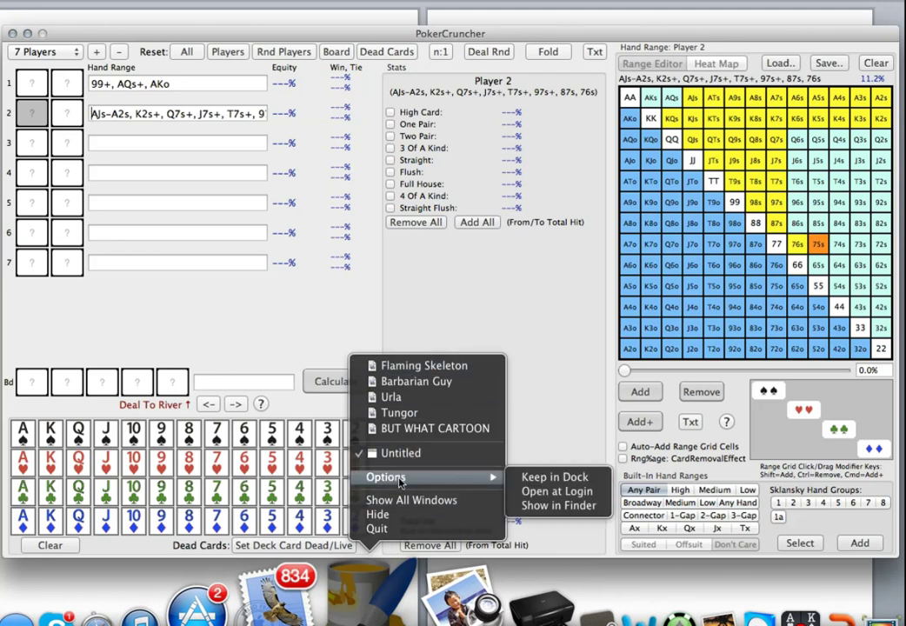
pyautogui.click(383, 453)
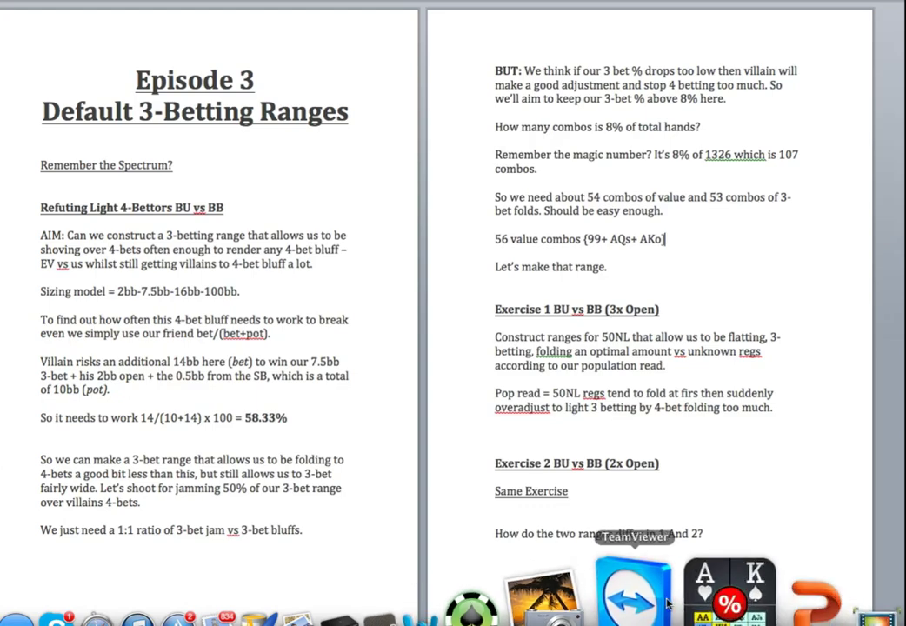
pyautogui.click(703, 598)
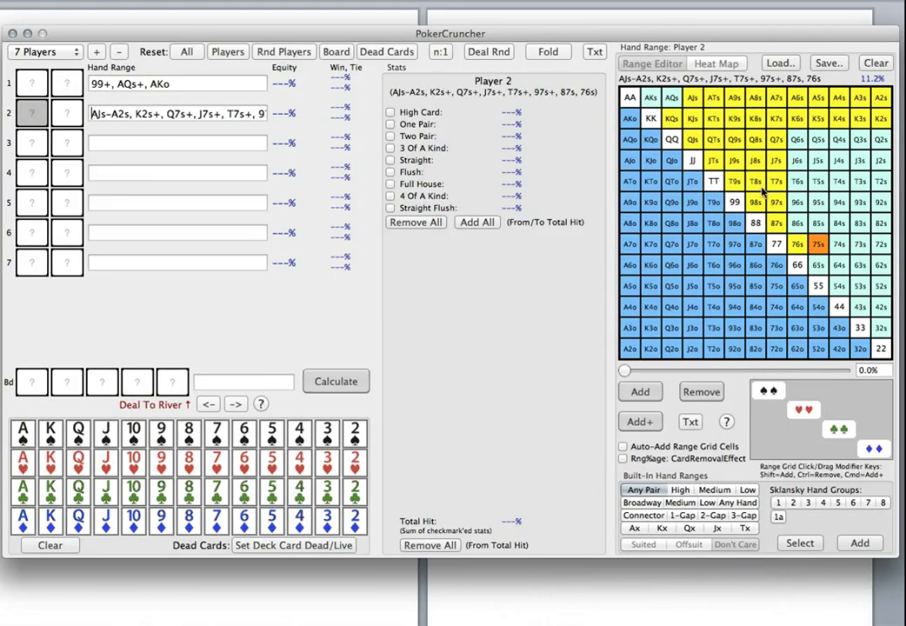
# - Add 86s, 75s and every offsuit broadway hand except AKo to Player 2's range
pyautogui.click(798, 223)
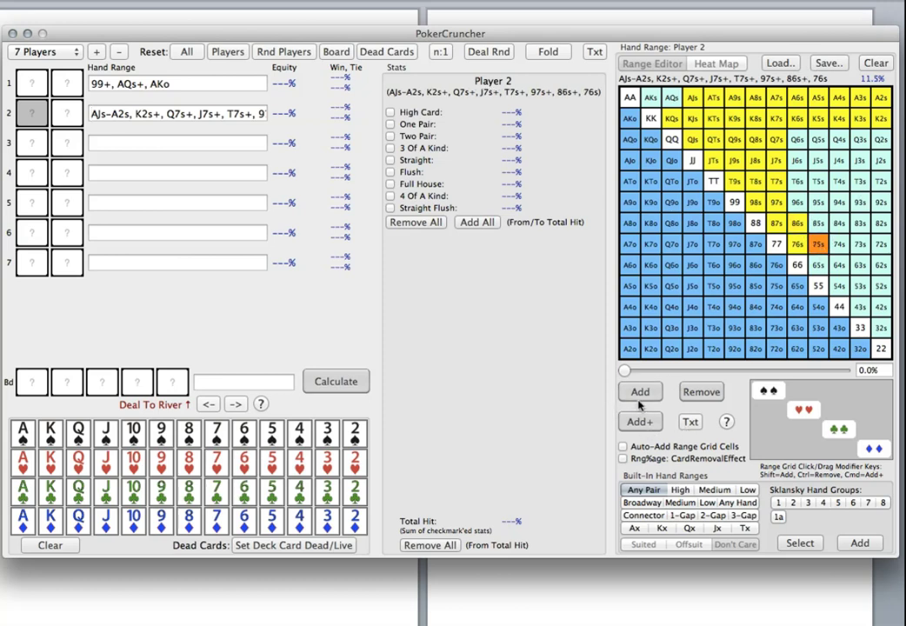
pyautogui.click(818, 245)
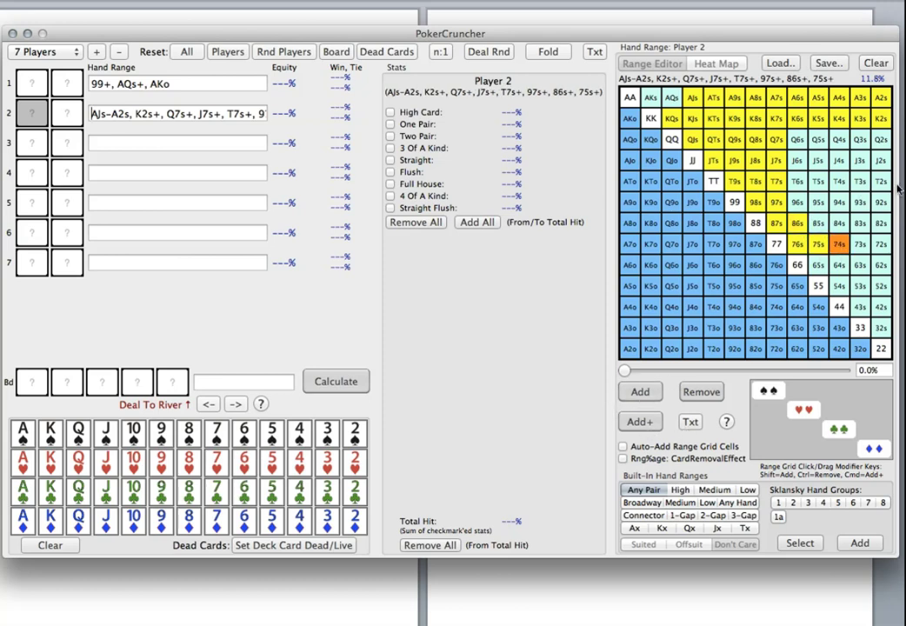
pyautogui.click(642, 139)
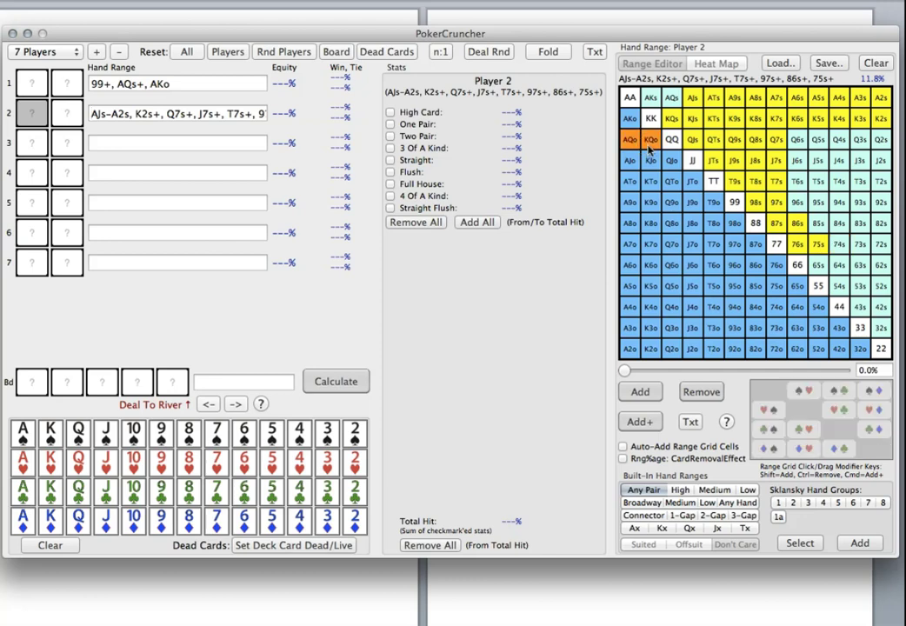
pyautogui.click(642, 393)
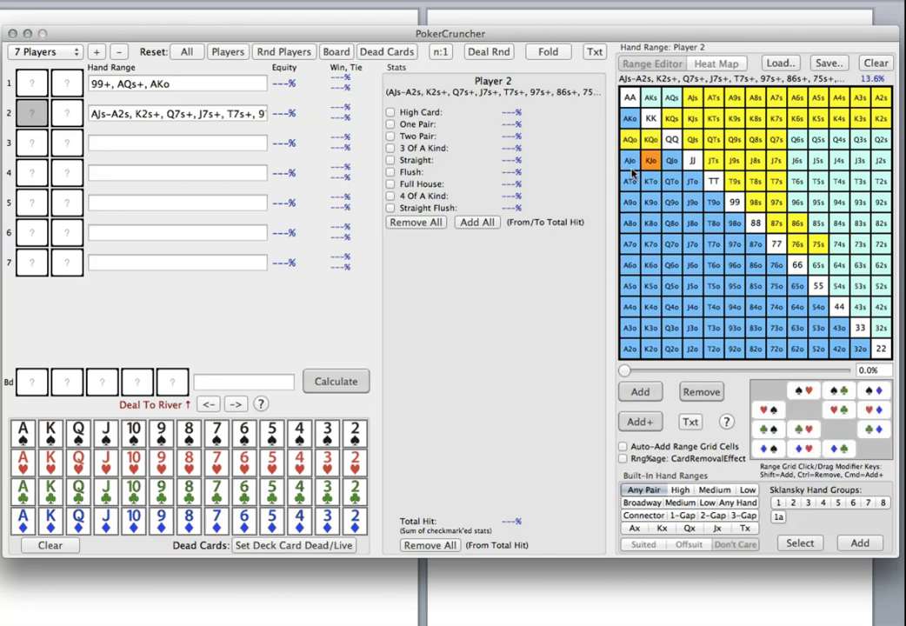
pyautogui.moveTo(630, 160); pyautogui.dragTo(692, 183)
pyautogui.click(642, 392)
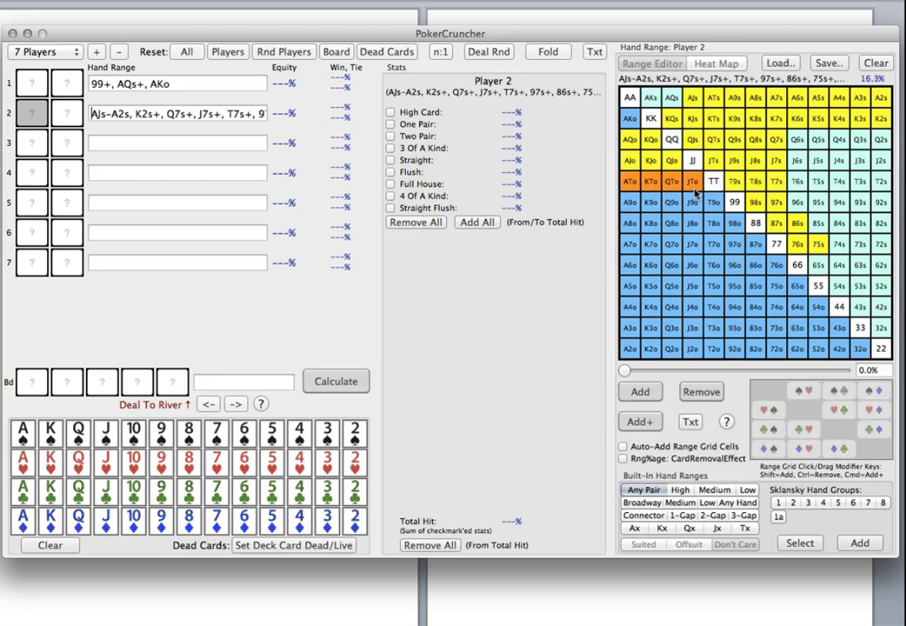
pyautogui.click(641, 393)
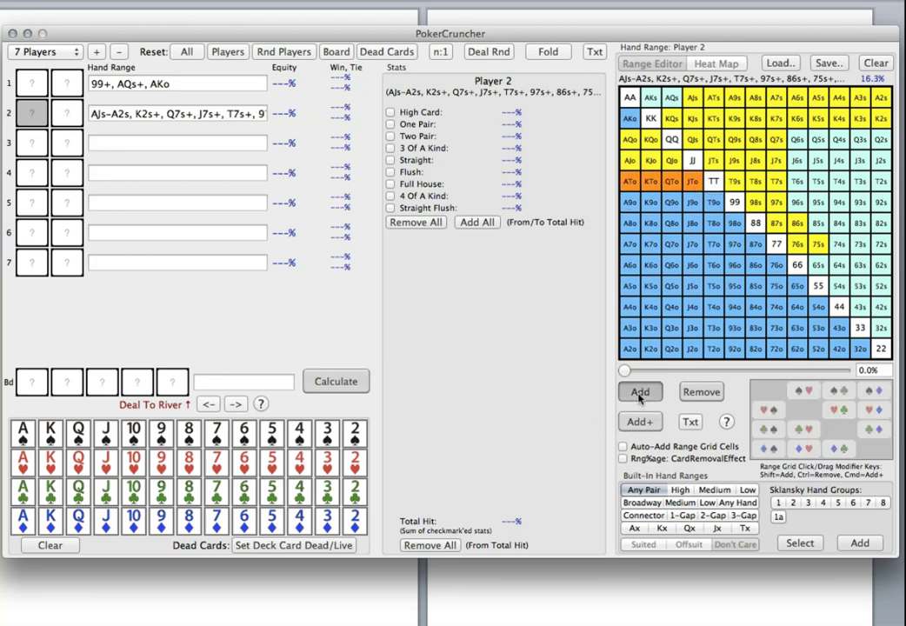
# - Add the pocket pairs 99–22 to Player 2's range
pyautogui.click(631, 207)
pyautogui.moveTo(735, 202); pyautogui.dragTo(877, 355)
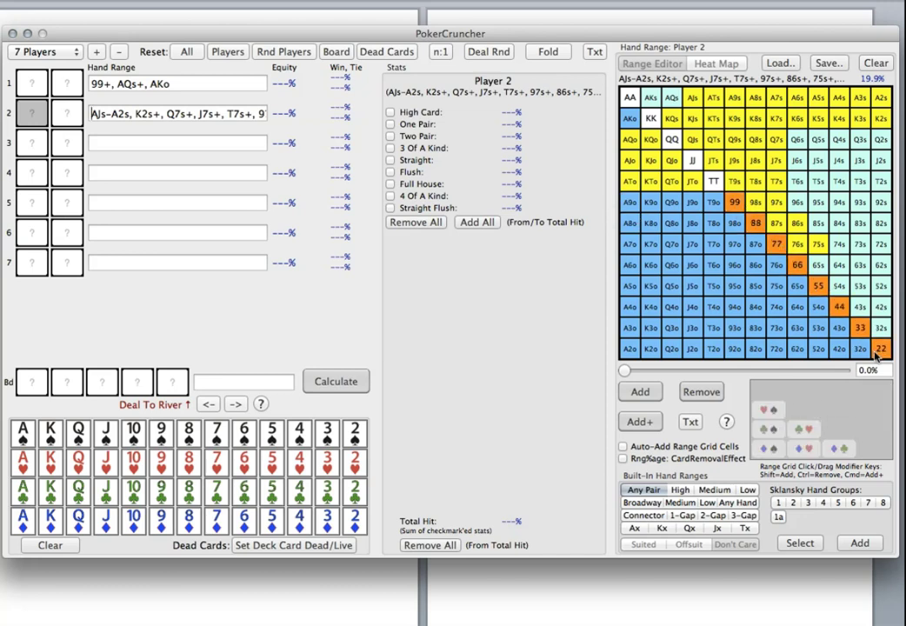
pyautogui.click(641, 393)
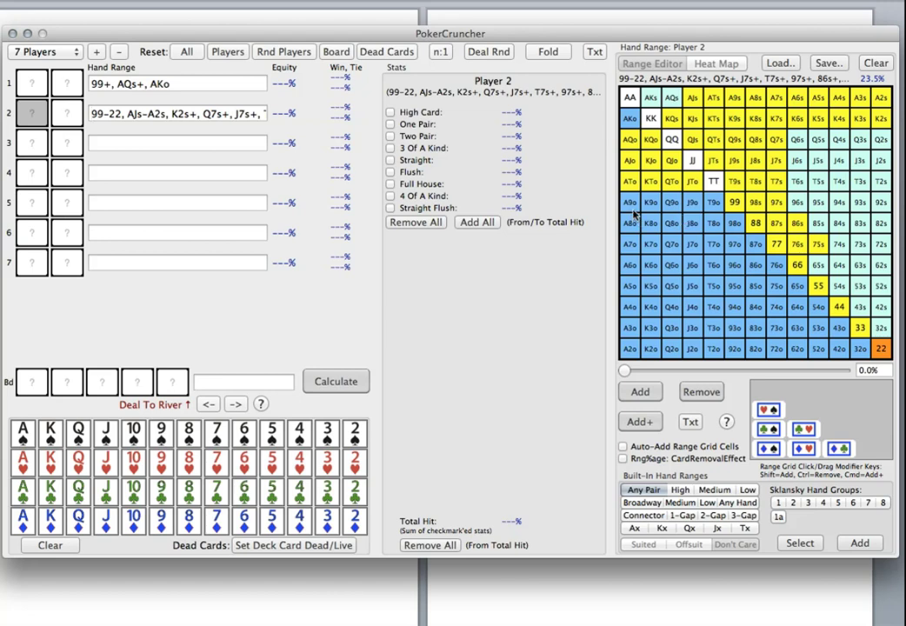
# - Add the offsuit hands A9o–A2o, K9o–K8o, Q9o–Q8o, J9o and T9o to Player 2's range
pyautogui.moveTo(633, 212); pyautogui.dragTo(718, 213)
pyautogui.click(638, 421)
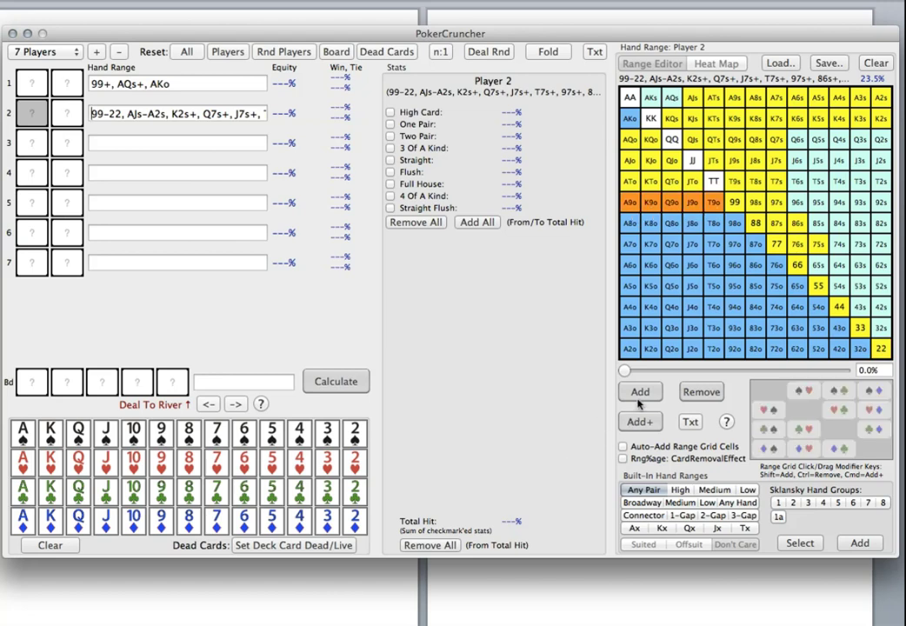
pyautogui.click(632, 224)
pyautogui.moveTo(632, 224); pyautogui.dragTo(630, 349)
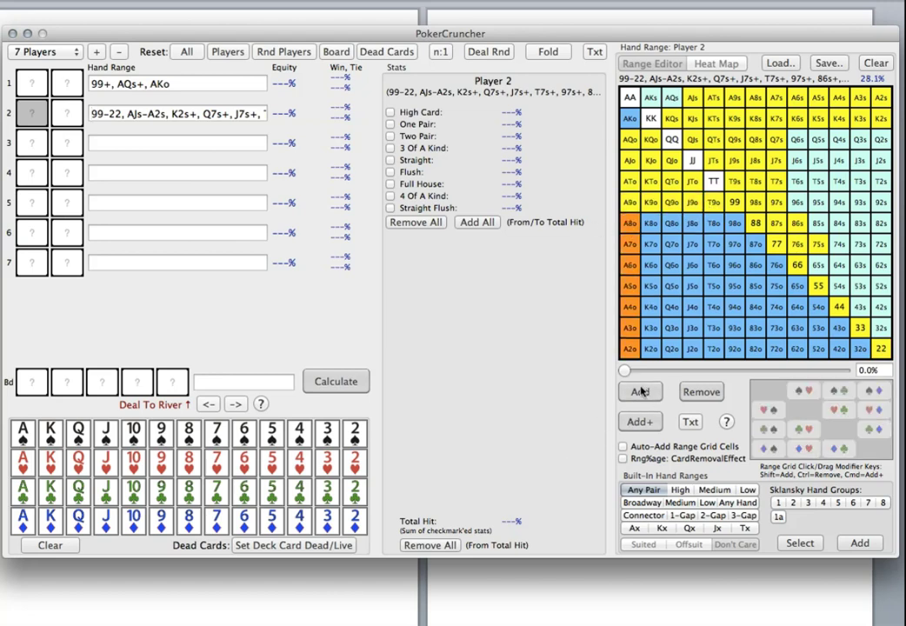
pyautogui.click(634, 393)
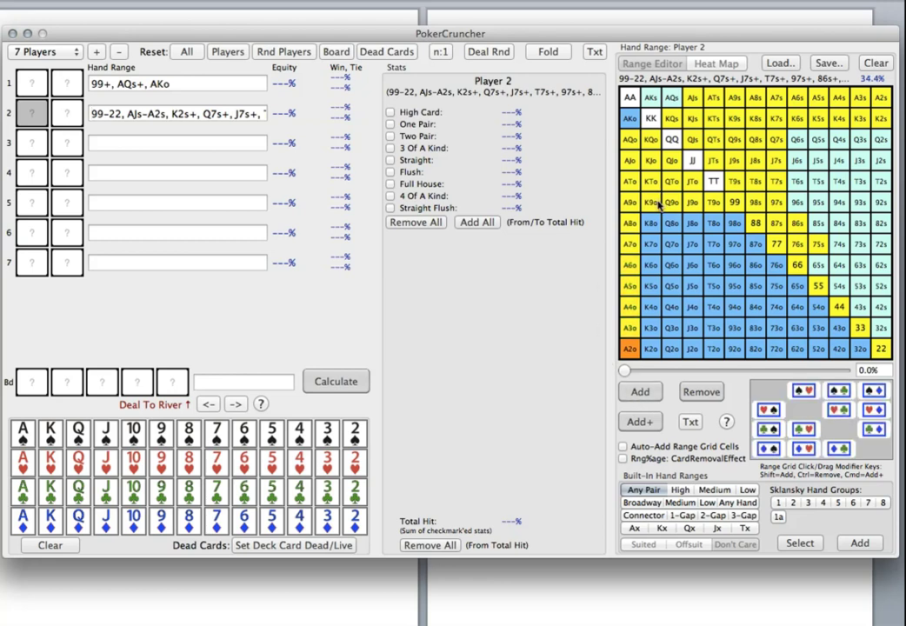
pyautogui.moveTo(653, 228); pyautogui.dragTo(671, 228)
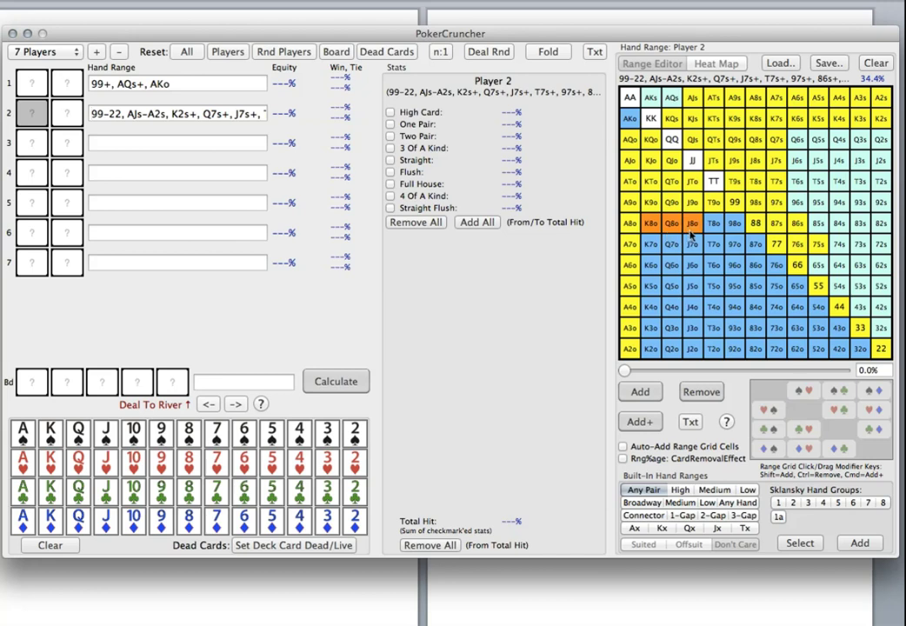
pyautogui.click(636, 416)
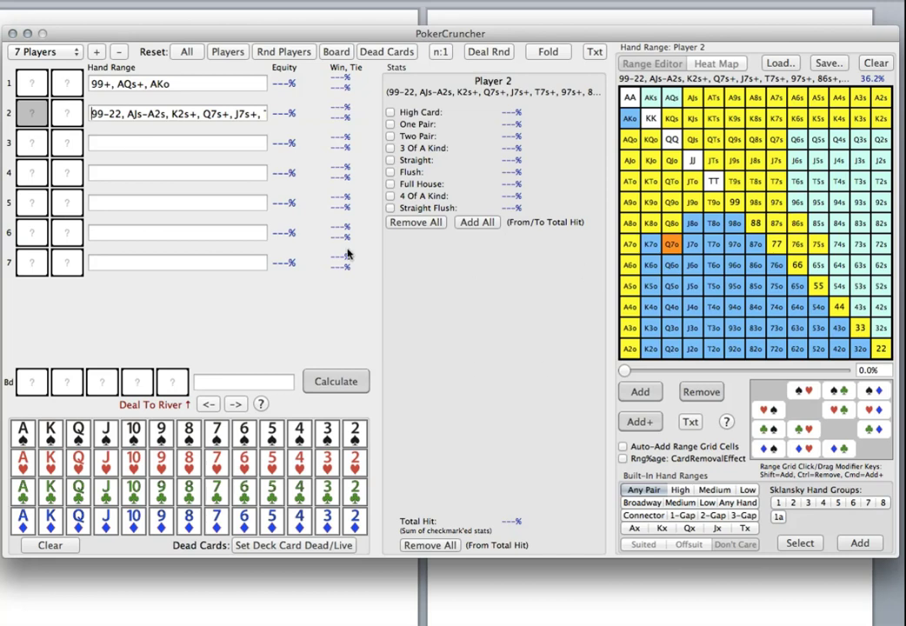
# - Make Player 3's range the one being edited and add the suited queens Q6s–Q2s to it
pyautogui.click(128, 146)
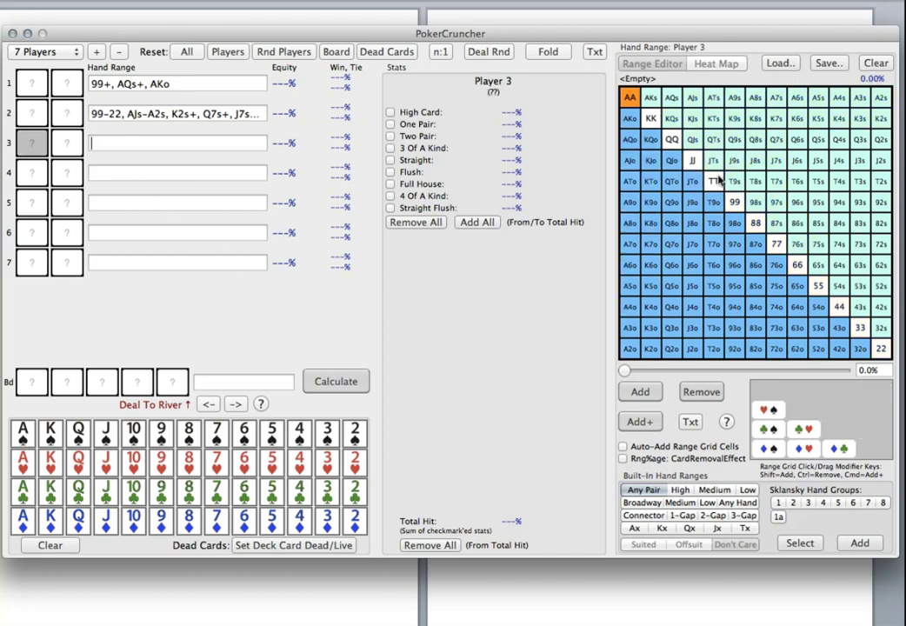
pyautogui.click(224, 122)
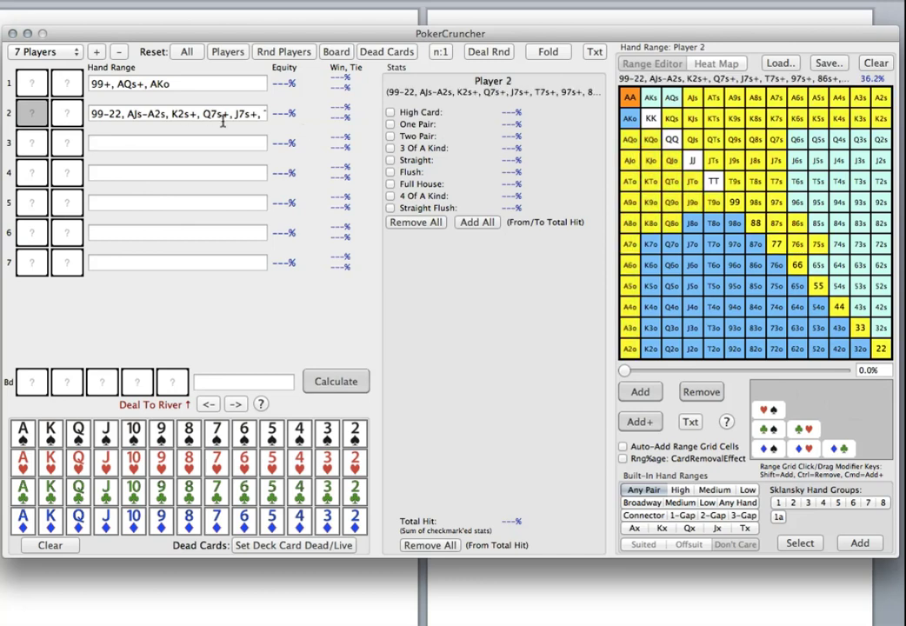
pyautogui.click(190, 153)
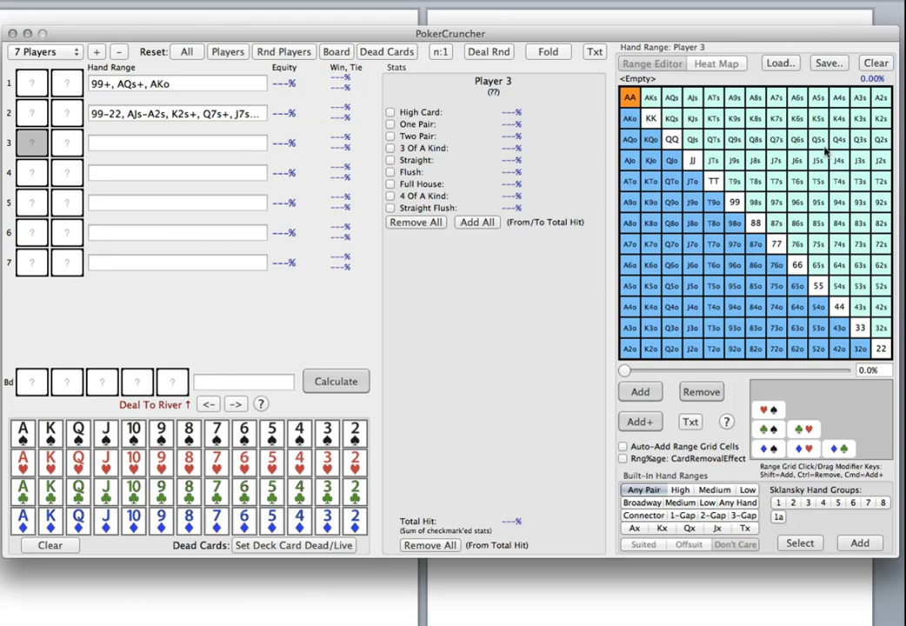
pyautogui.moveTo(806, 195); pyautogui.dragTo(803, 203)
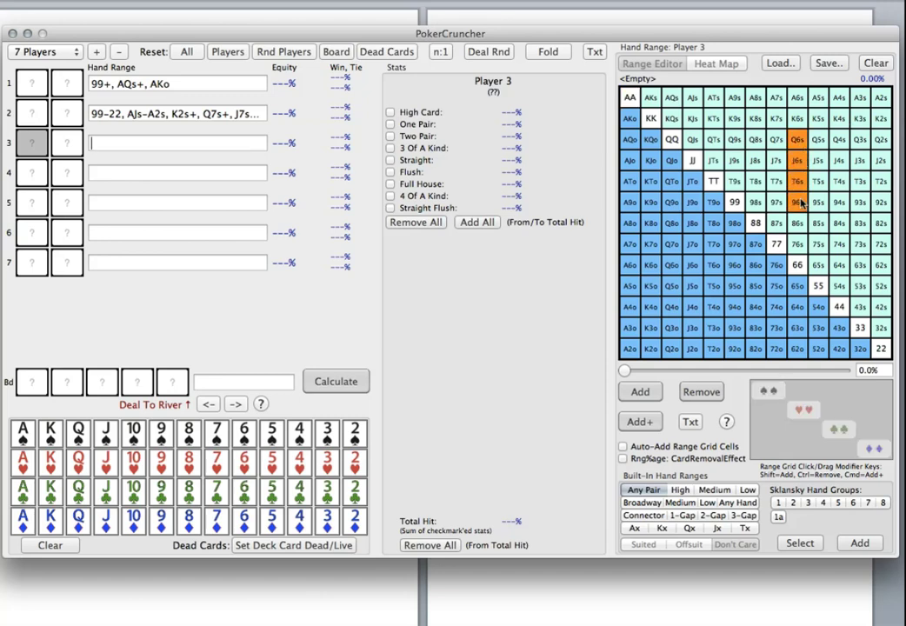
pyautogui.moveTo(818, 139); pyautogui.dragTo(890, 131)
pyautogui.moveTo(776, 141); pyautogui.dragTo(880, 148)
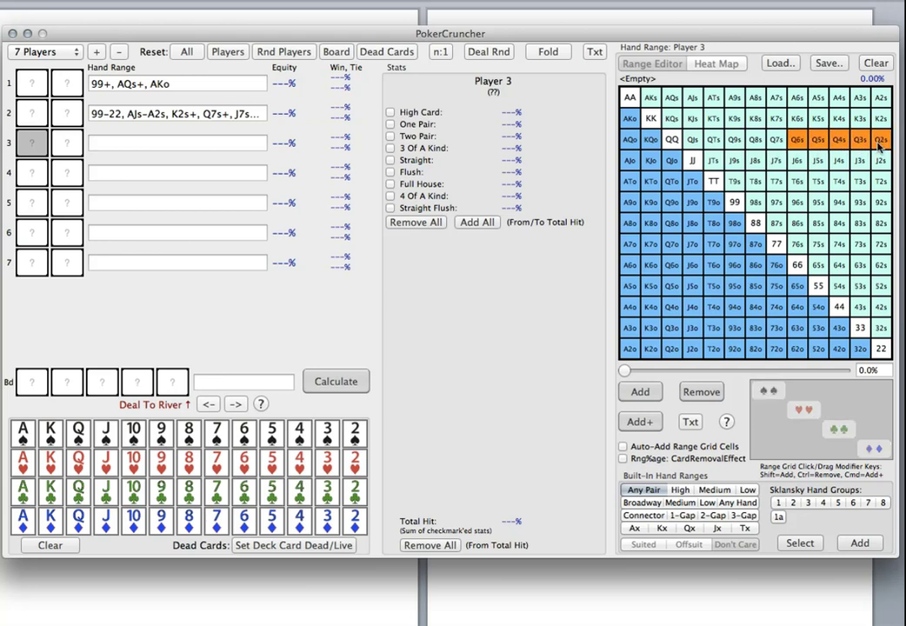
pyautogui.click(640, 392)
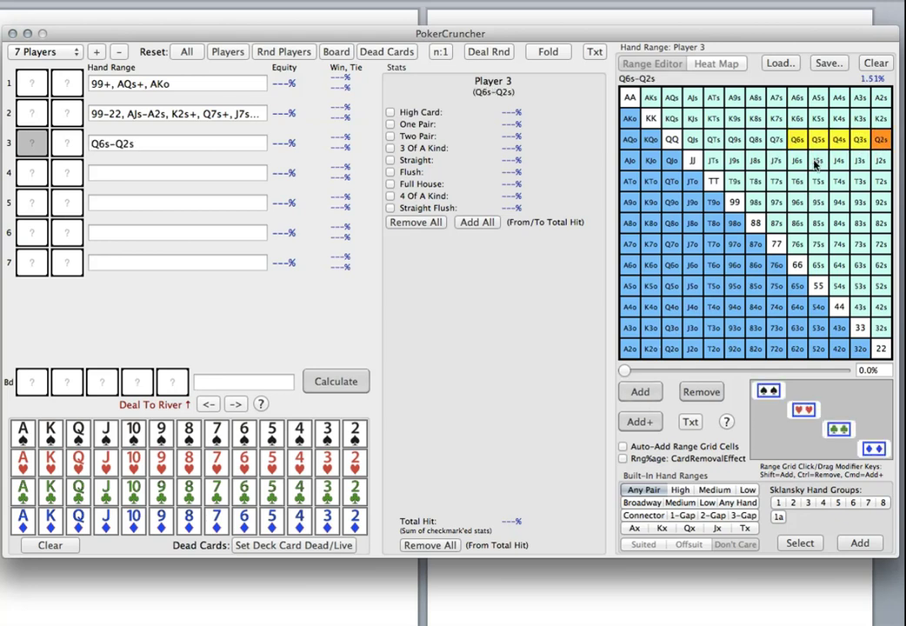
# - Add the suited jacks J6s–J2s and the hand T6s to Player 3's range
pyautogui.moveTo(815, 162); pyautogui.dragTo(872, 185)
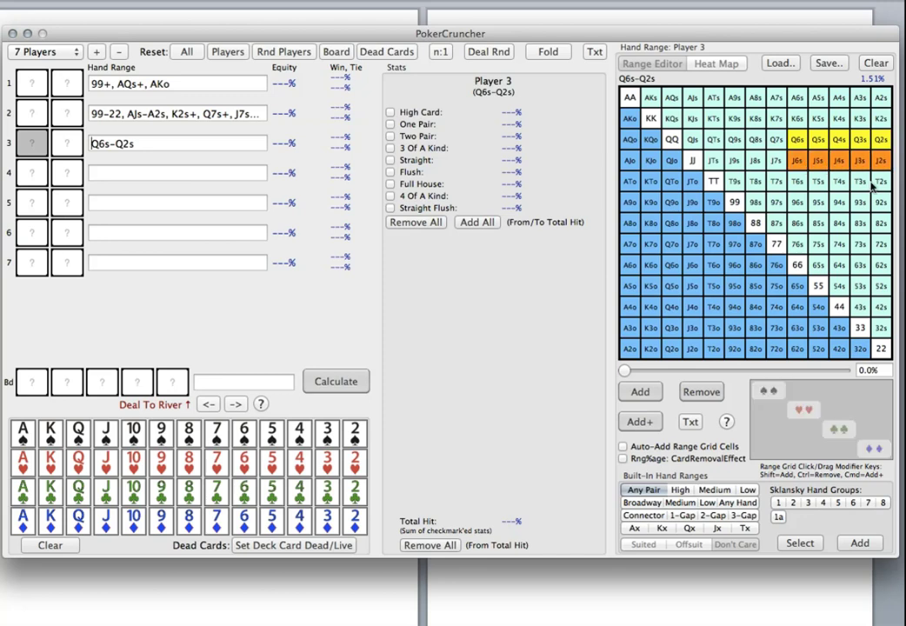
pyautogui.click(640, 392)
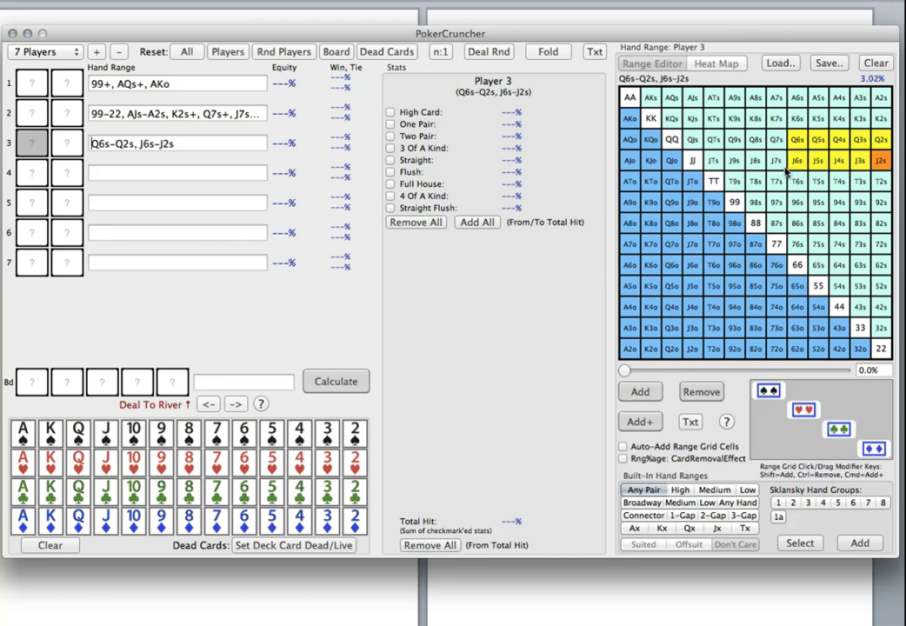
pyautogui.click(797, 183)
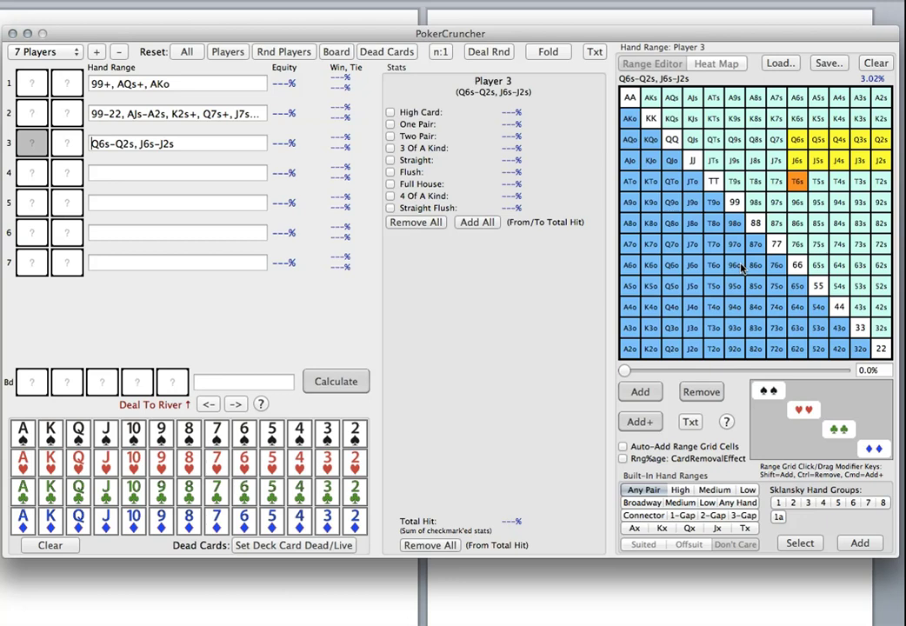
pyautogui.click(640, 391)
# - Check Player 2's range grid, return to Player 3 and add T5s to that range
pyautogui.click(228, 114)
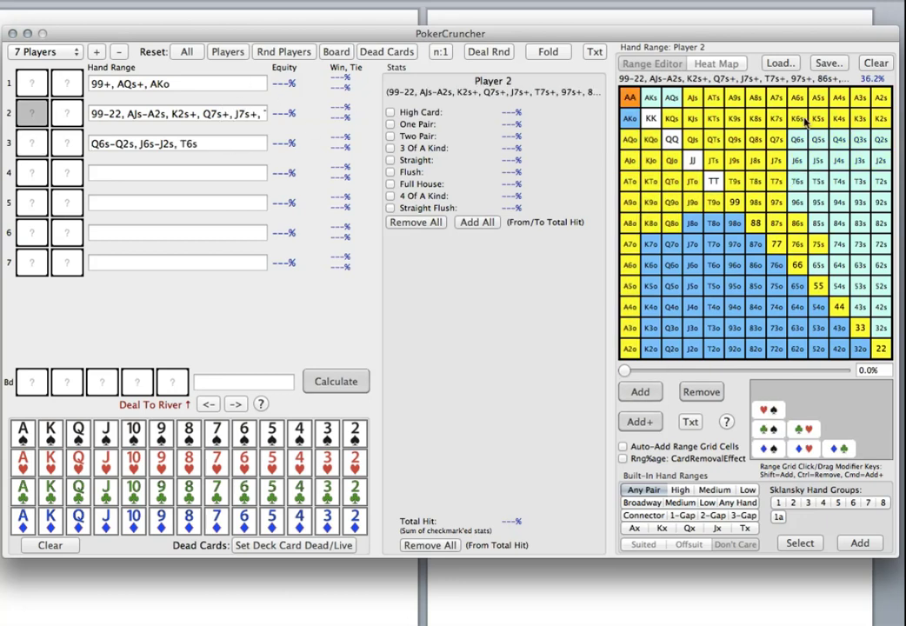
pyautogui.click(232, 150)
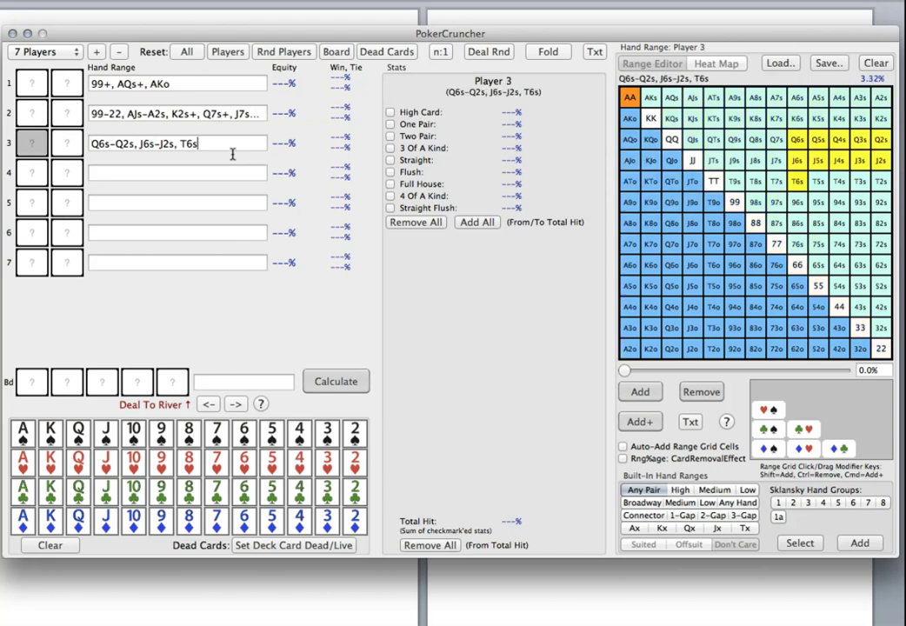
pyautogui.click(822, 187)
pyautogui.click(640, 421)
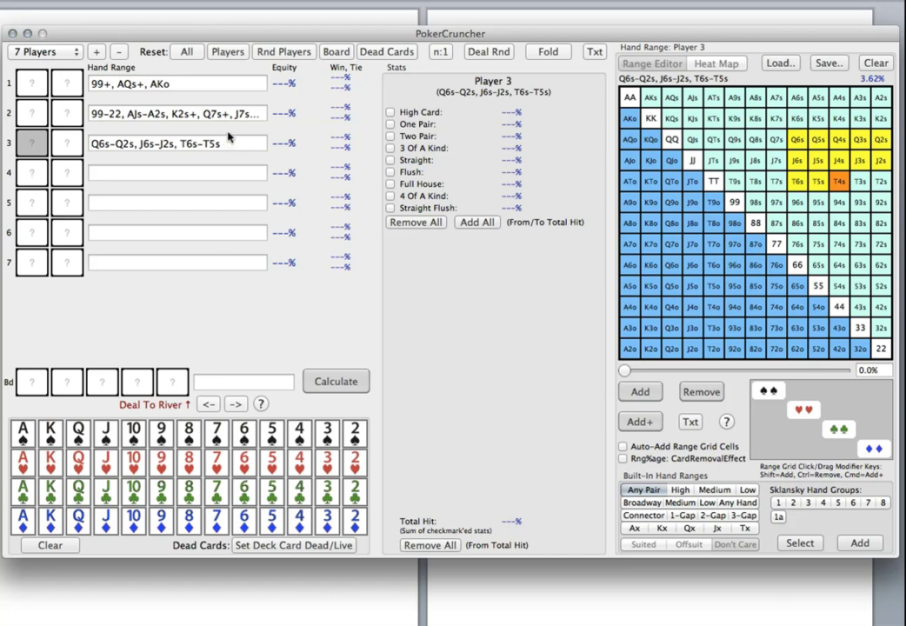
# - Recheck Player 2's range, then add the suited connectors 65s, 54s, 43s and 32s to Player 3's range
pyautogui.click(206, 118)
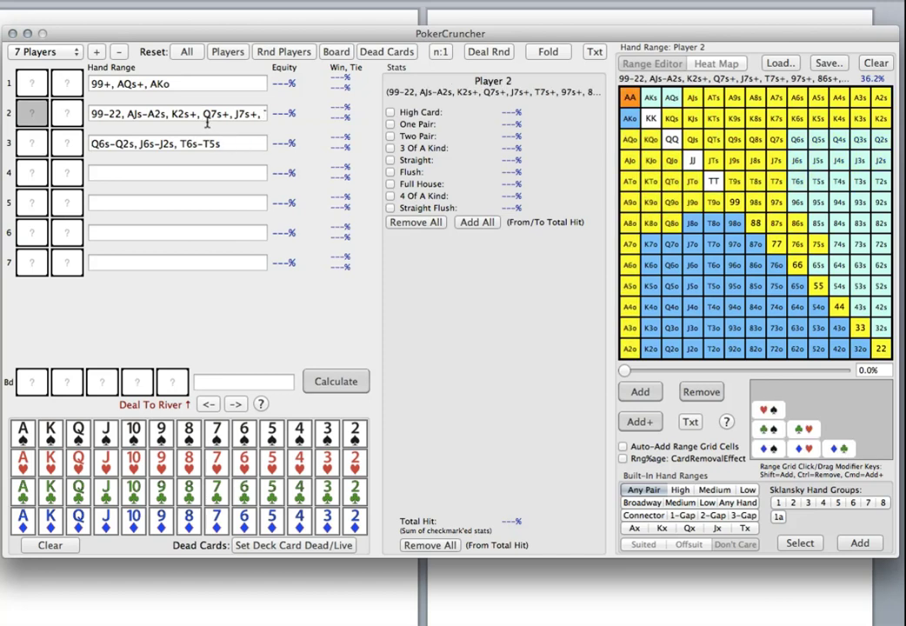
pyautogui.click(219, 145)
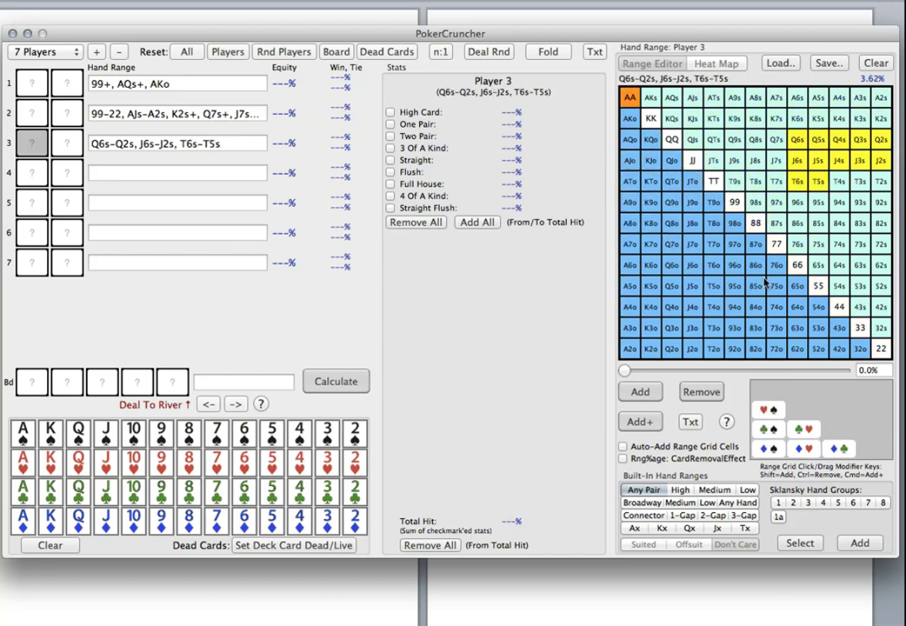
pyautogui.moveTo(823, 273); pyautogui.dragTo(881, 328)
pyautogui.click(641, 393)
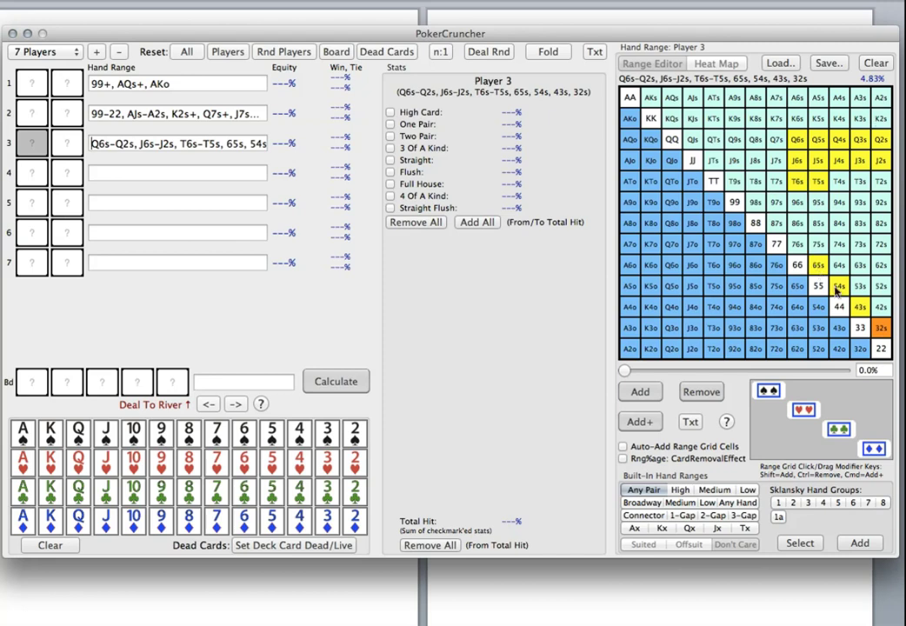
# - Remove T5s and T6s from Player 3's range
pyautogui.click(818, 181)
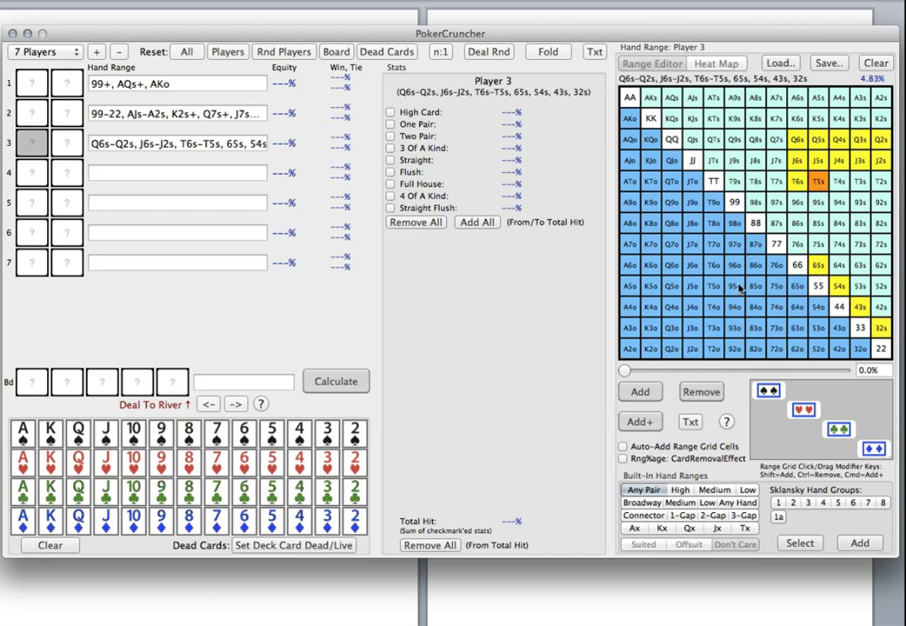
pyautogui.click(704, 396)
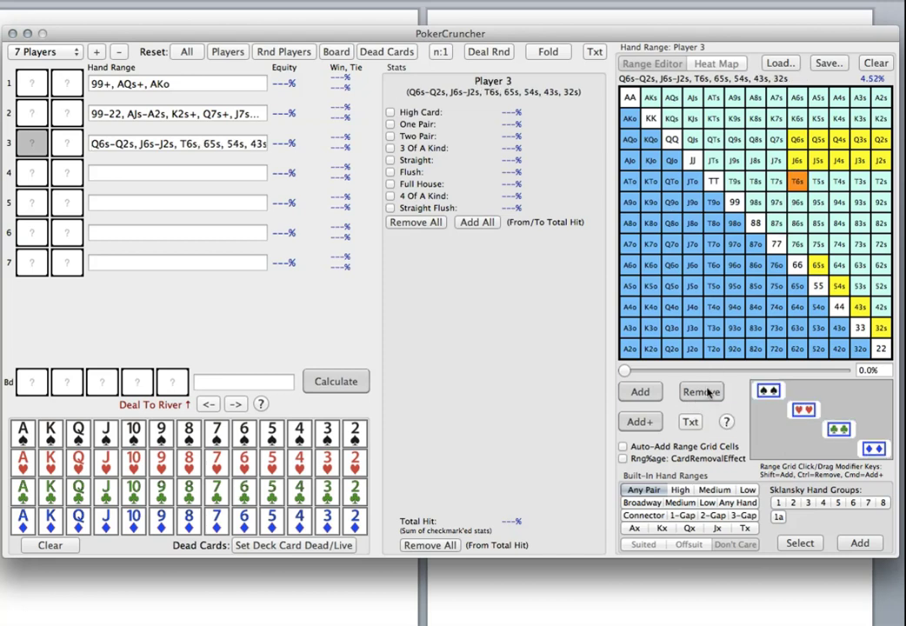
pyautogui.click(704, 393)
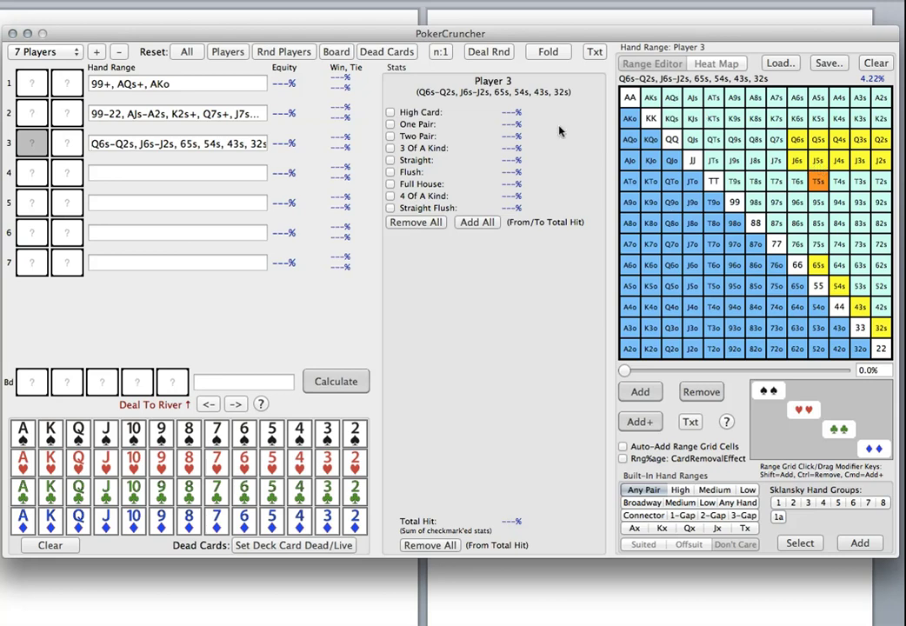
# - Switch to the Spectrum drawing in Paintbrush and undo the most recent black brush strokes painted over its coloured sections
pyautogui.click(112, 581)
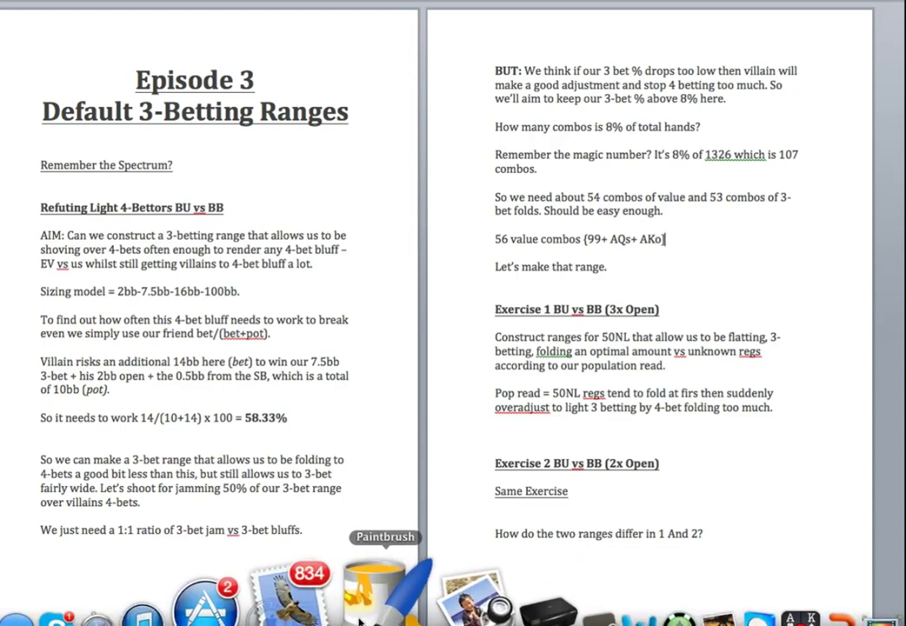
pyautogui.rightClick(383, 596)
pyautogui.click(408, 461)
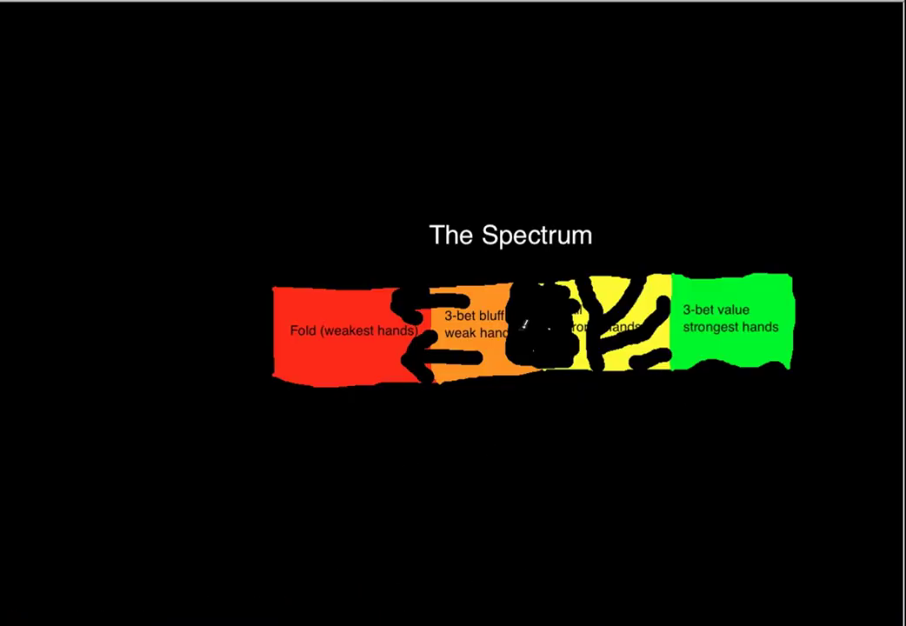
pyautogui.press('super+z')
pyautogui.press('super+z')
pyautogui.press('super+z')
pyautogui.press('super+z')
pyautogui.press('super+z')
pyautogui.press('super+z')
pyautogui.press('super+z')
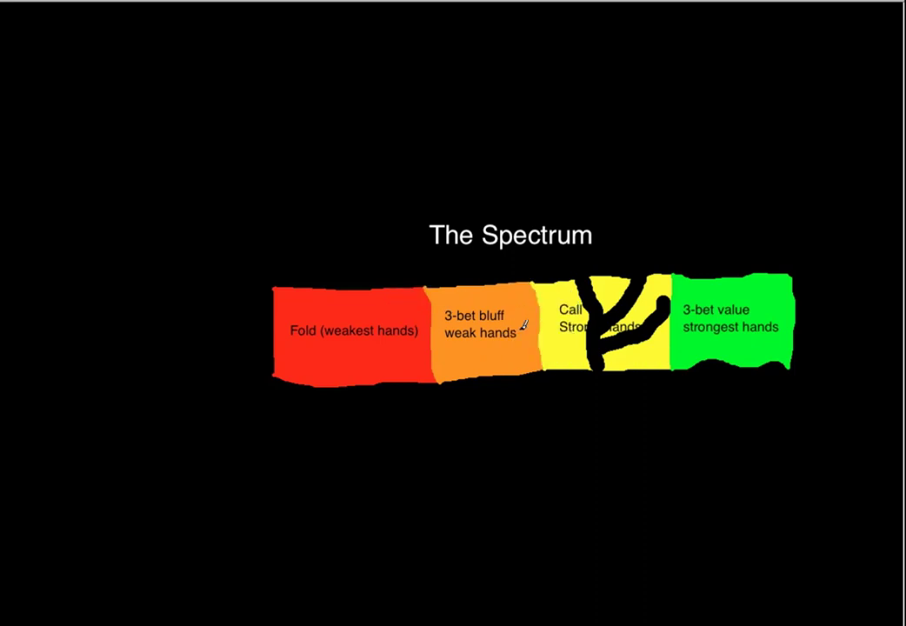